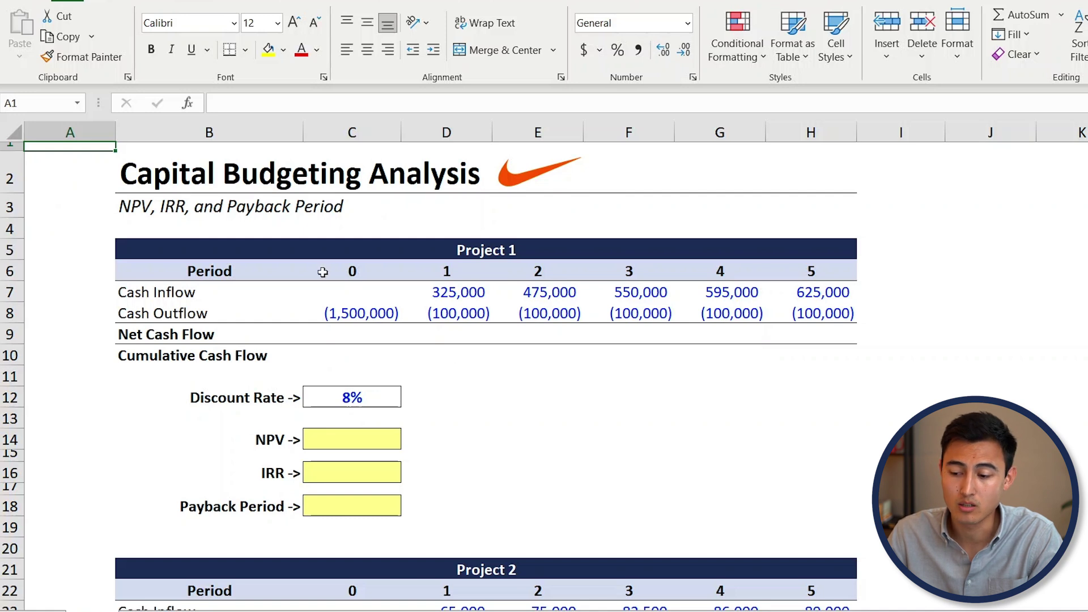
Step: Inspect Project 1's cash inflow and outflow rows, including the 1,500,000 period 0 outlay
left_click(161, 295)
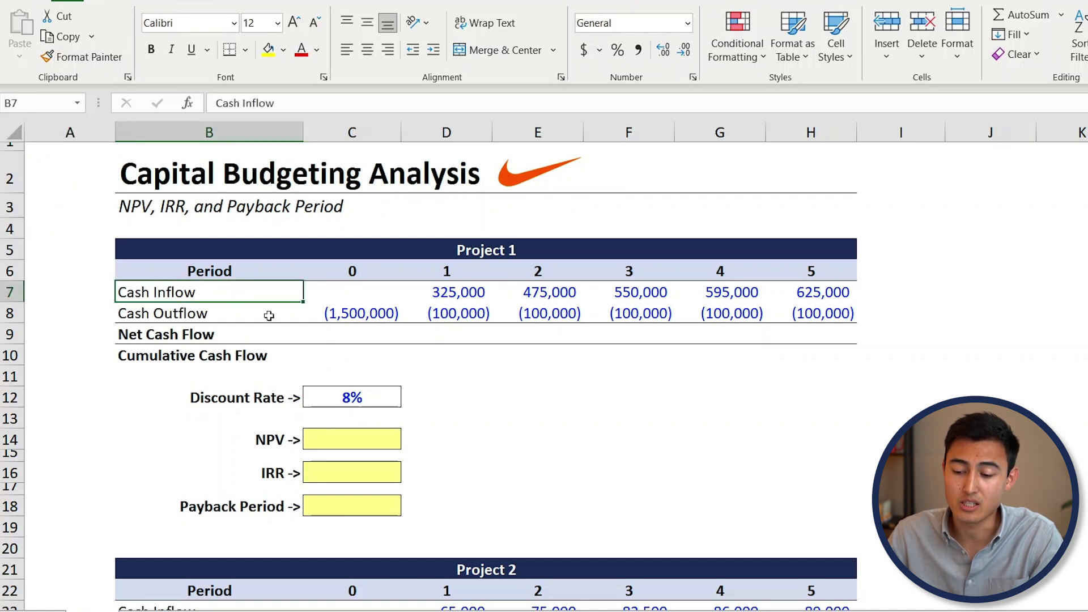
key("Down")
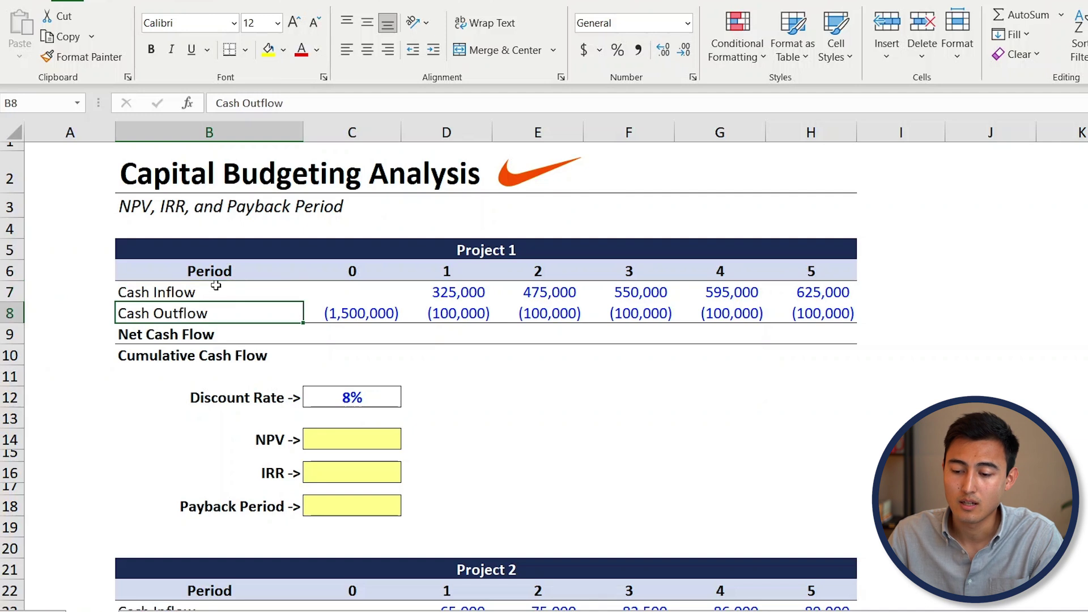
key("Right")
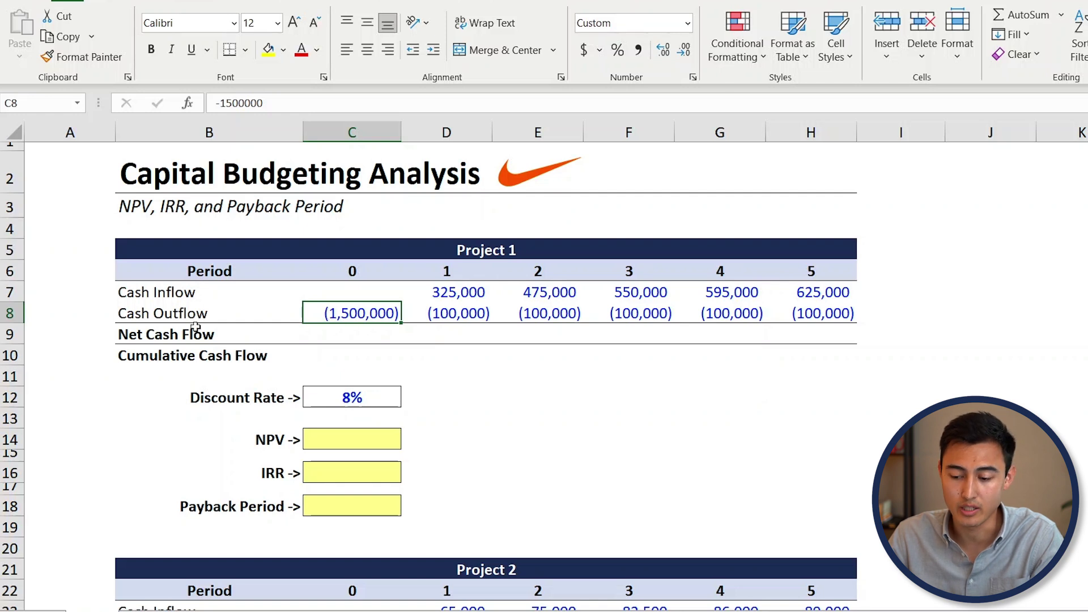
scroll(287, 333, "down", 2)
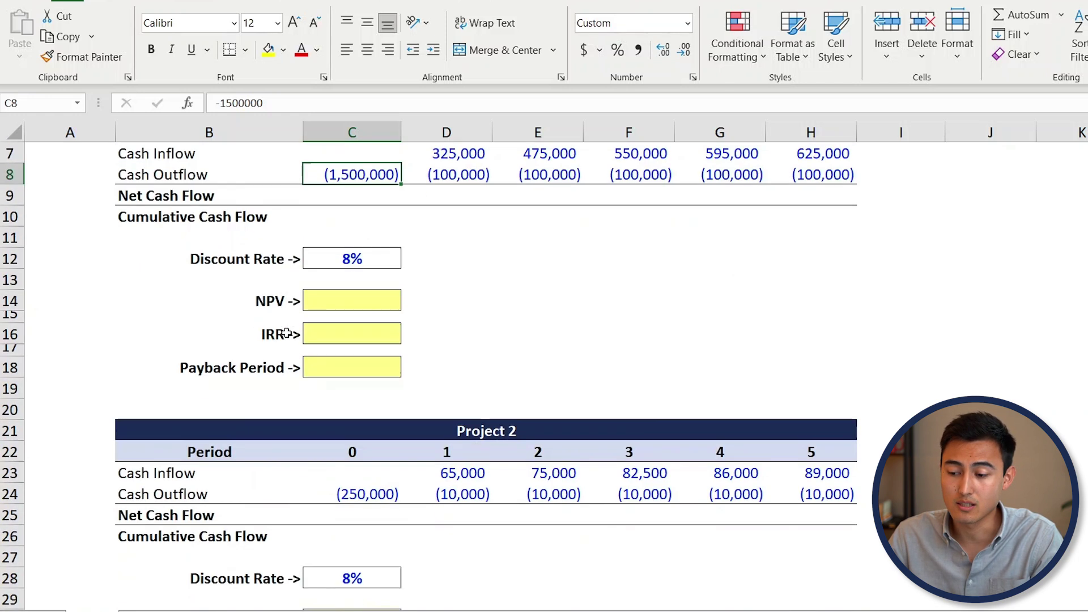
scroll(286, 334, "down", 1)
scroll(317, 508, "down", 1)
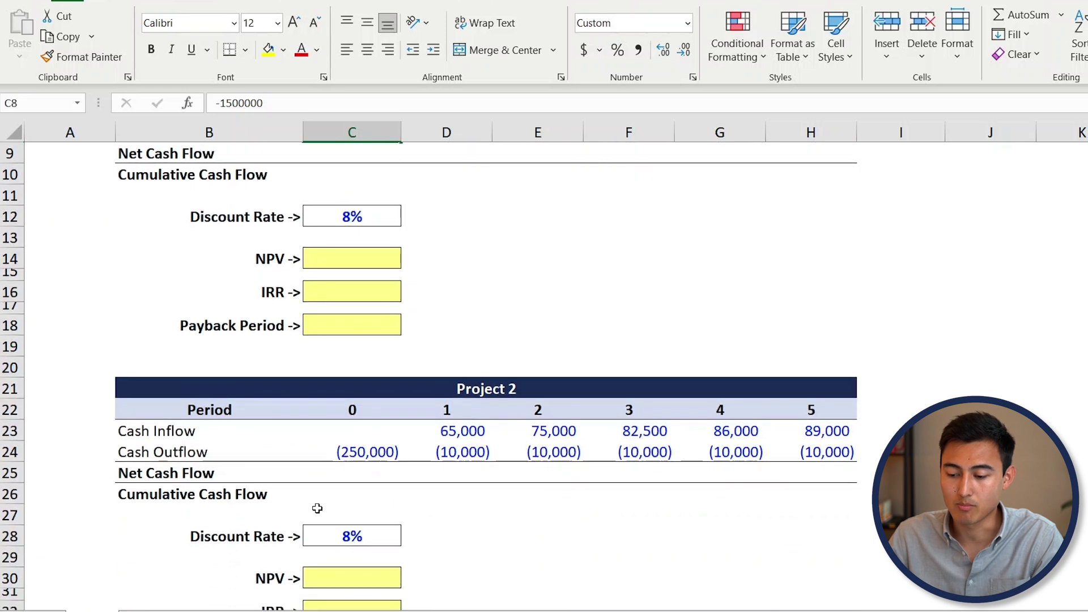
mouse_move(364, 452)
left_mouse_down()
mouse_move(238, 453)
mouse_move(356, 453)
left_mouse_up()
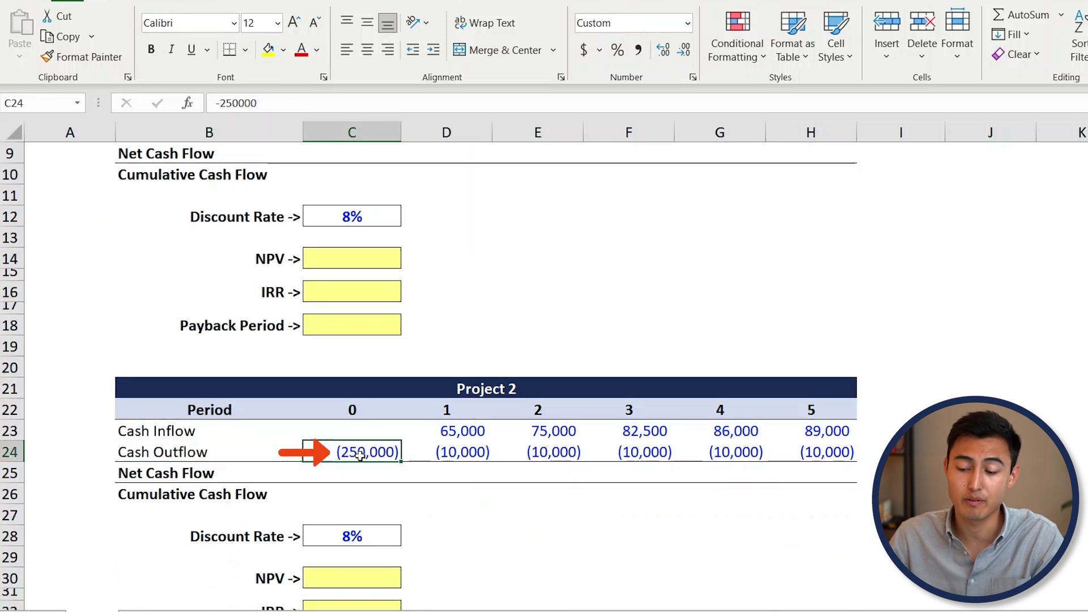
key("ctrl+z")
Step: Check Project 1's later inflows and Project 2's initial and period 1 outflows
scroll(360, 456, "up", 3)
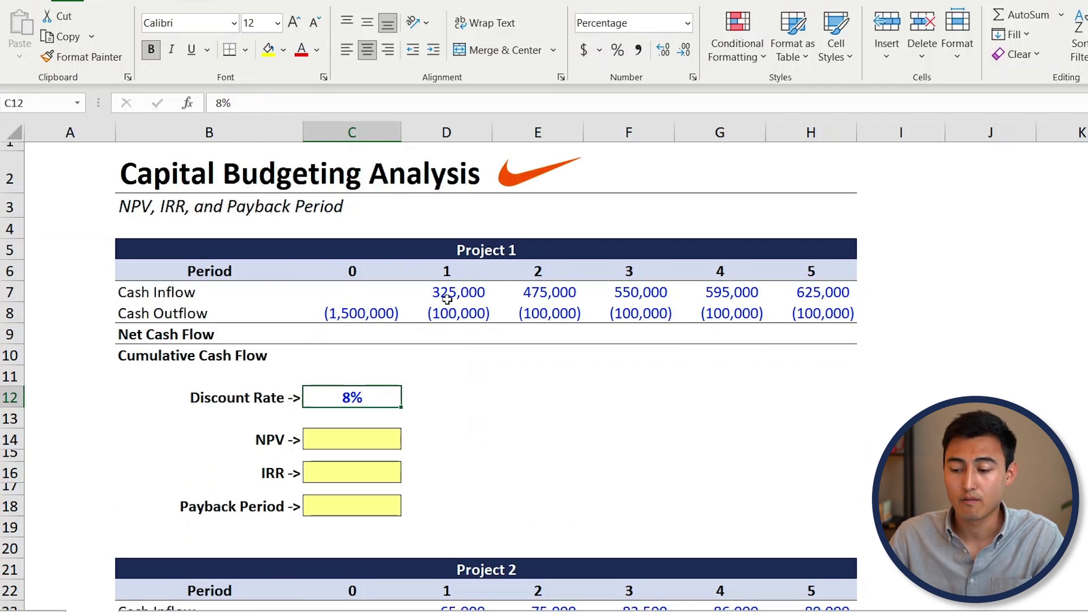
left_click(458, 292)
key("Right")
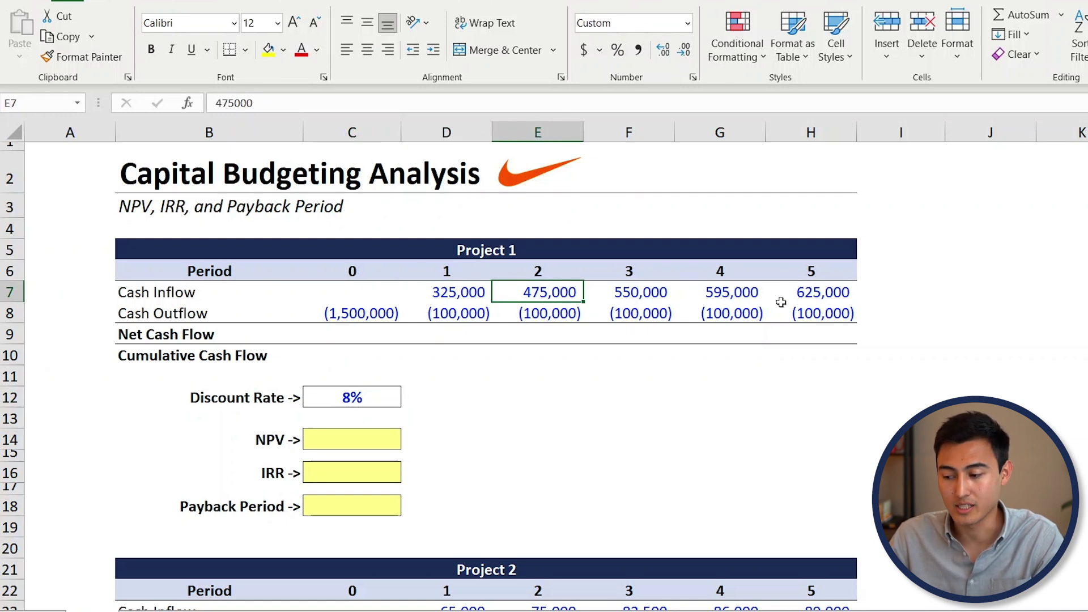
scroll(814, 305, "down", 2)
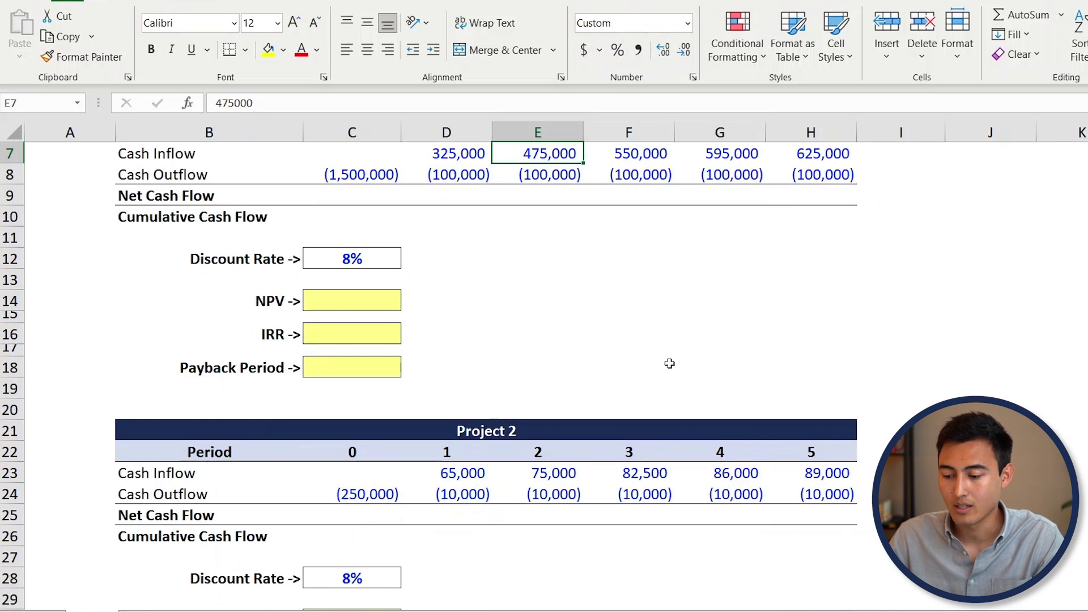
left_click(363, 493)
left_click(429, 493)
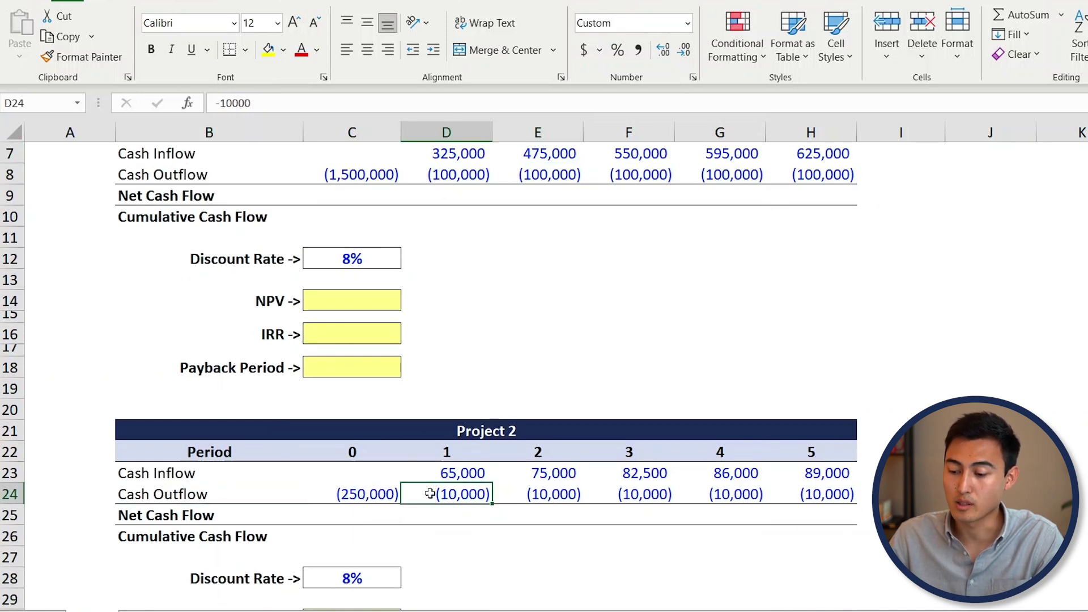
scroll(644, 222, "up", 2)
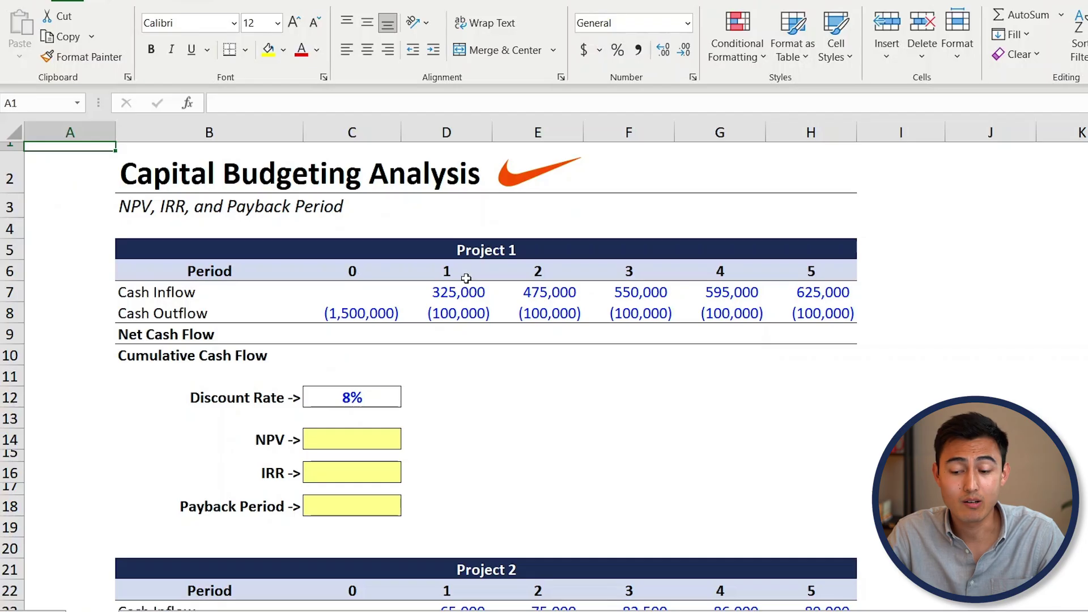
Step: Enter =C7+C8 in C9 and fill it across C9:H9 for Project 1's net cash flows
left_click(342, 331)
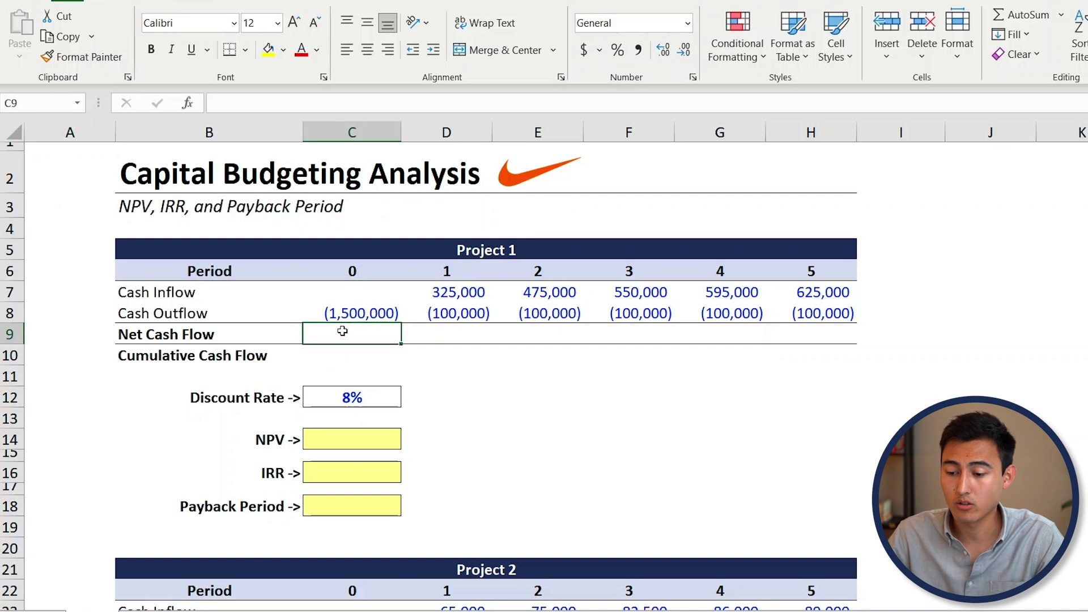
type("=")
key("Up")
key("Up")
type("+")
left_click(369, 311)
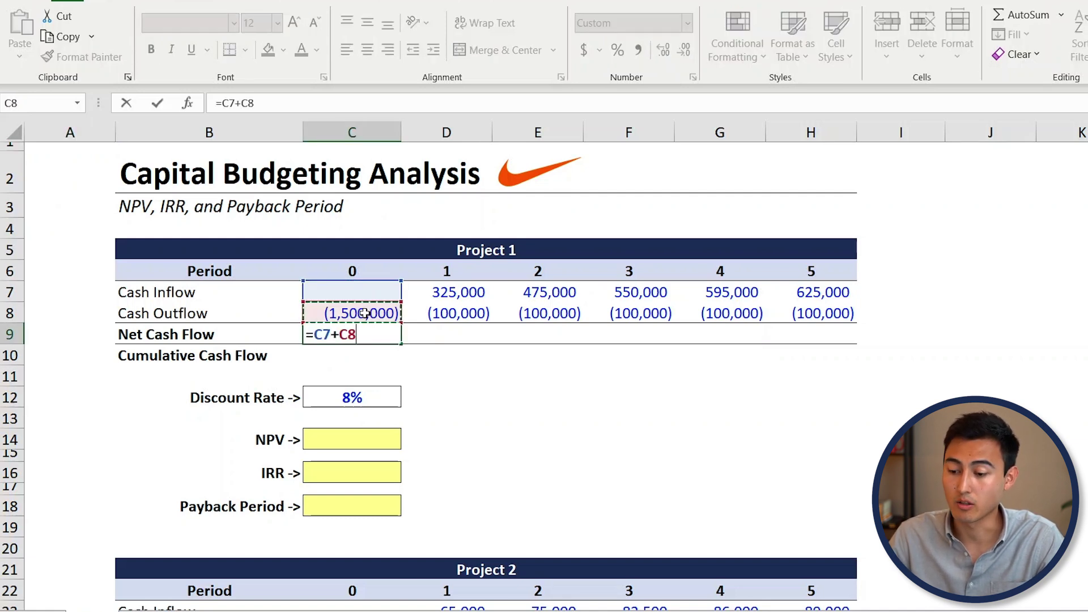
key("ctrl+Return")
key("ctrl+c")
key("shift+Right")
key("shift+Right")
key("shift+Right")
key("shift+Right")
key("shift+Right")
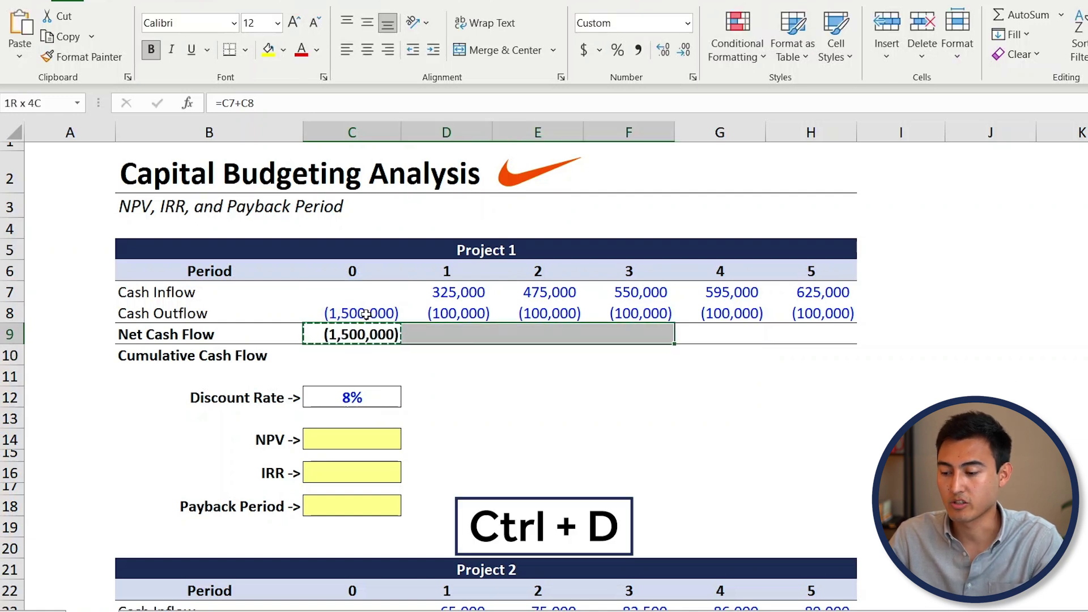
key("ctrl+v")
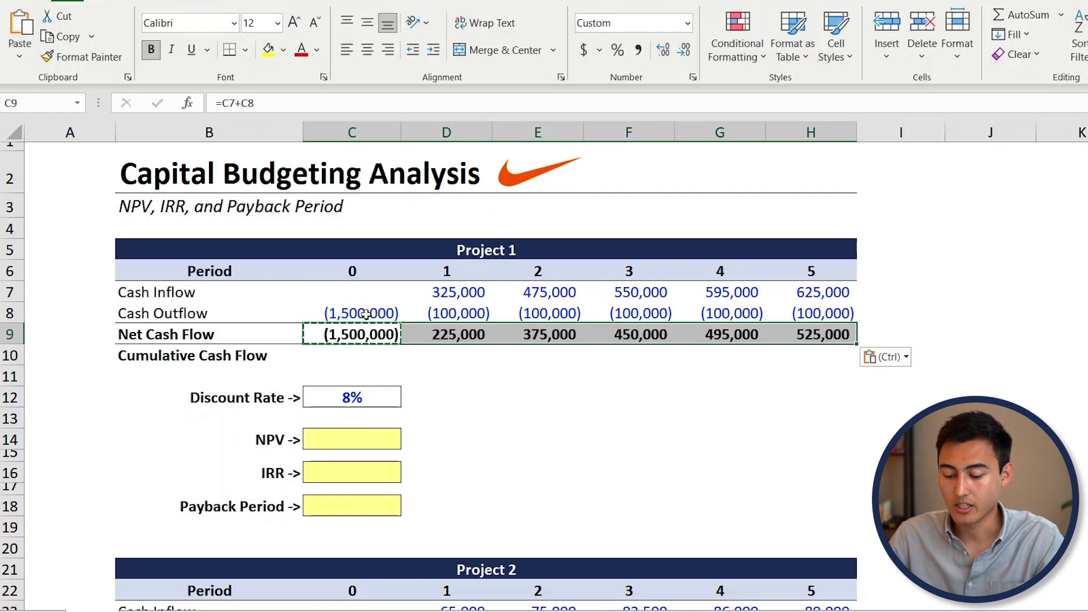
Step: Paste the net cash flow formulas into Project 2's row at C25 and verify their references
key("ctrl+c")
scroll(366, 314, "down", 4)
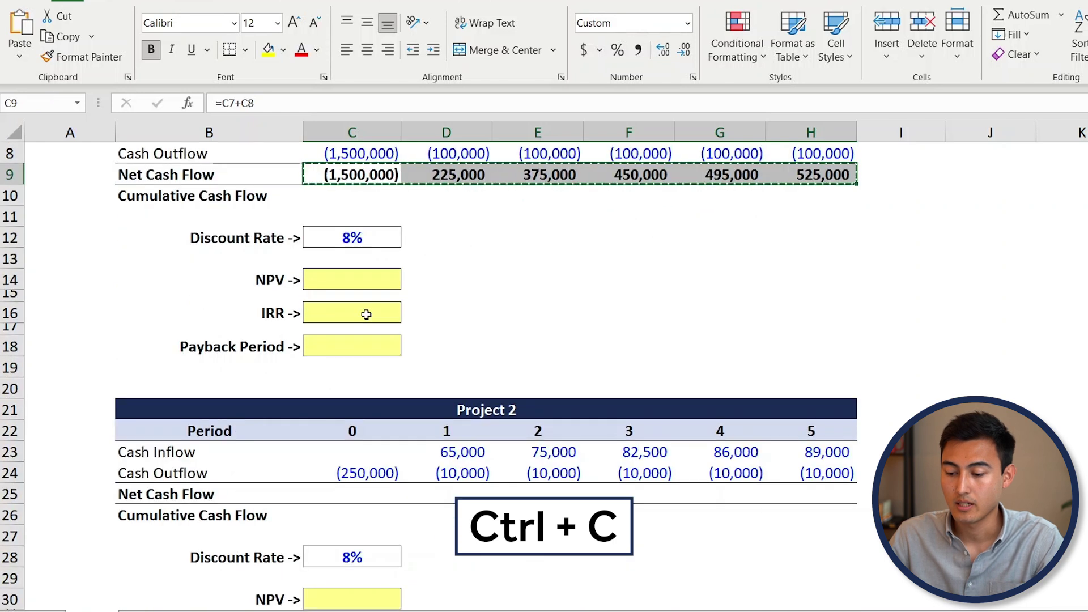
left_click(368, 362)
key("ctrl+v")
double_click(369, 367)
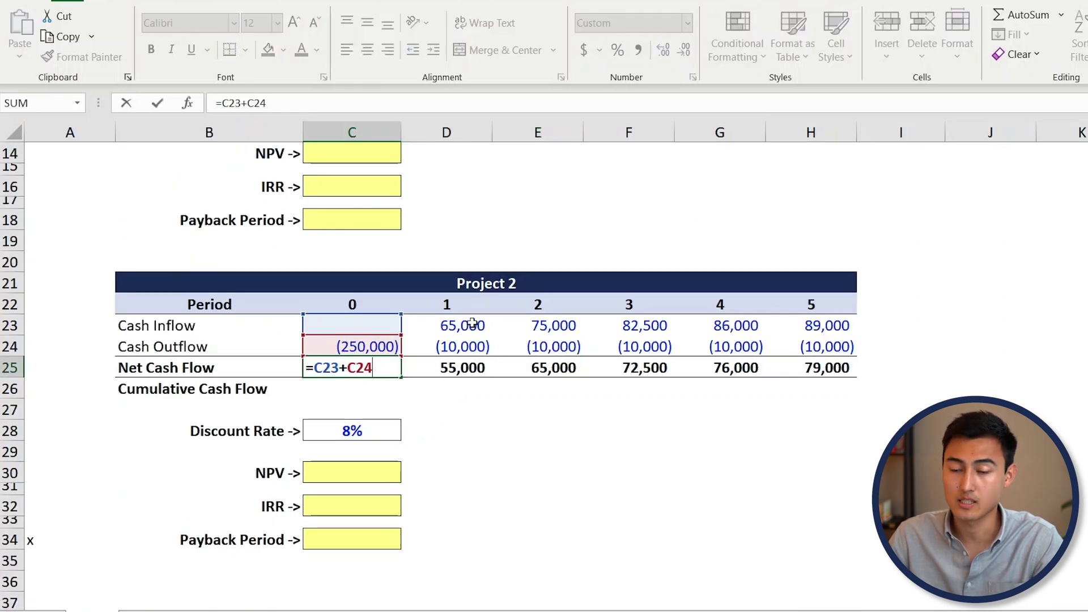
key("Escape")
scroll(466, 323, "up", 4)
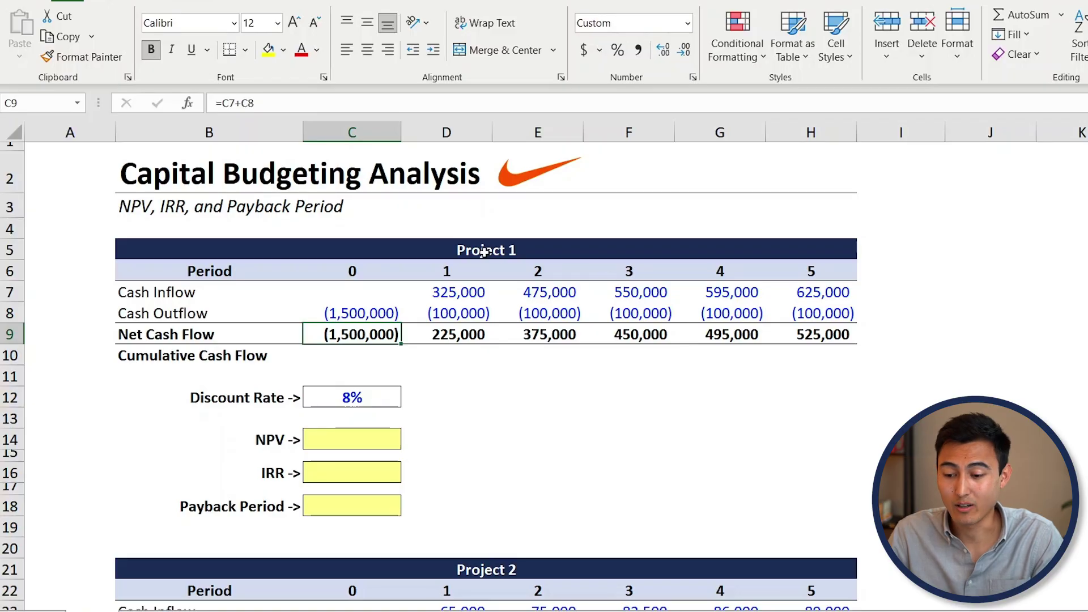
key("ctrl+shift+Right")
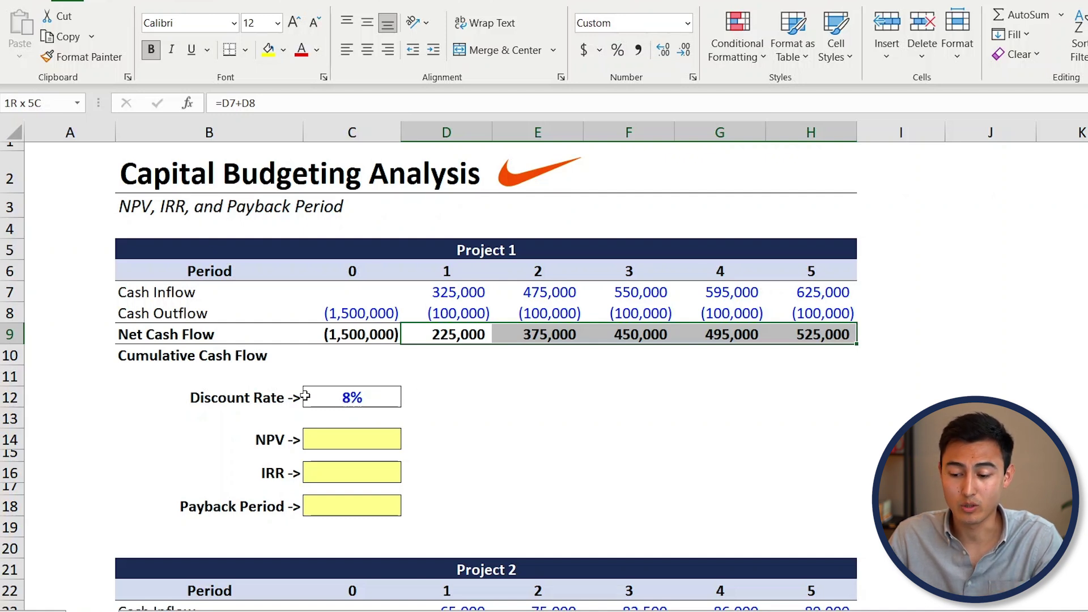
left_click(332, 397)
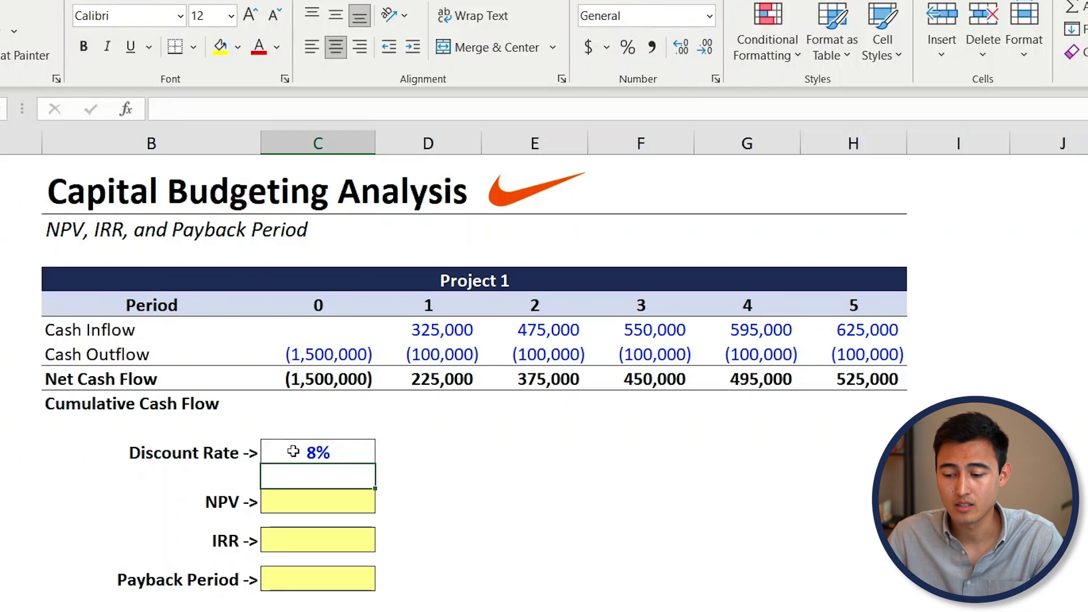
Step: Enter =NPV(C12,D9:H9)+C9 in C14, returning 108,206 for Project 1, and review it
key("Down")
key("Down")
type("=")
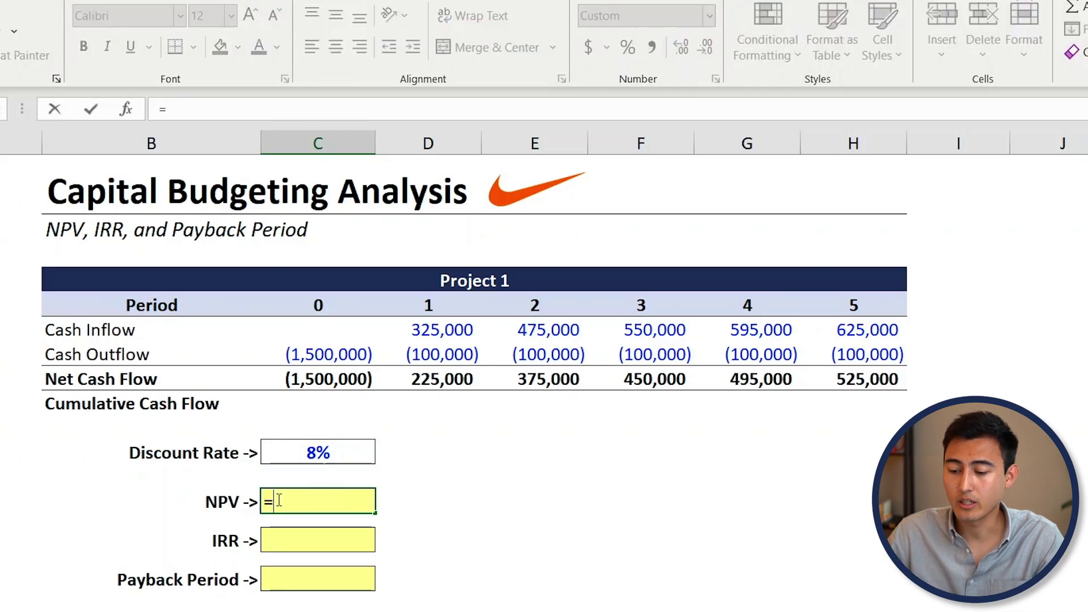
type("npv")
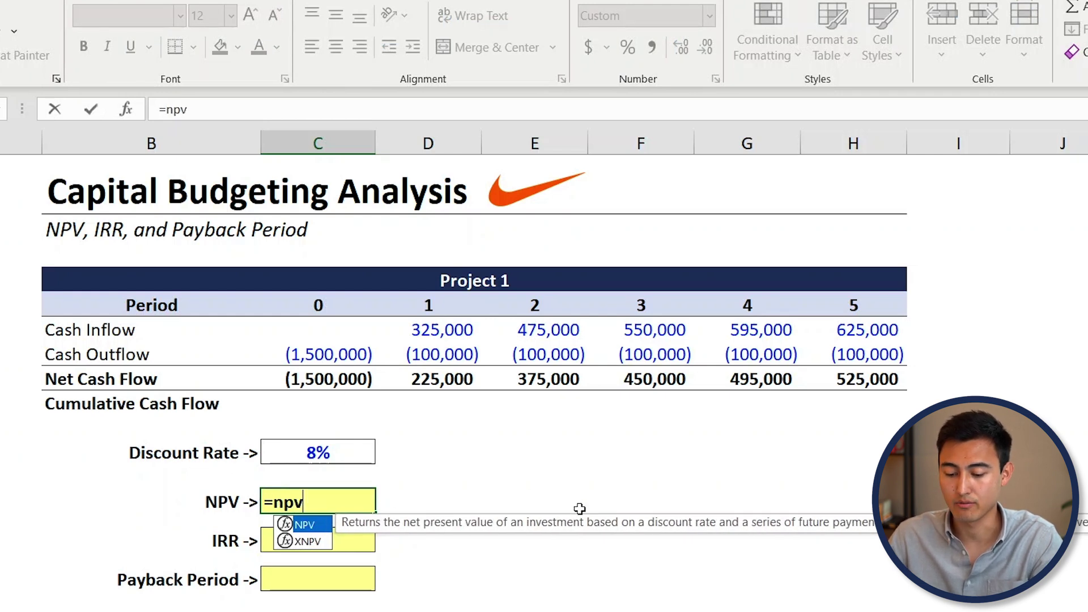
key("Tab")
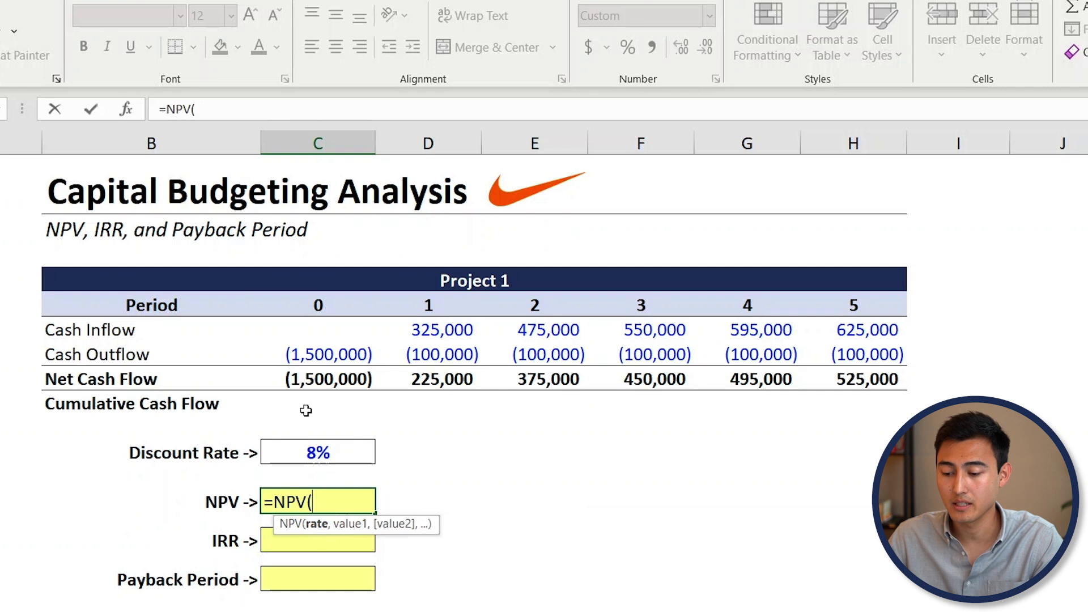
left_click(297, 453)
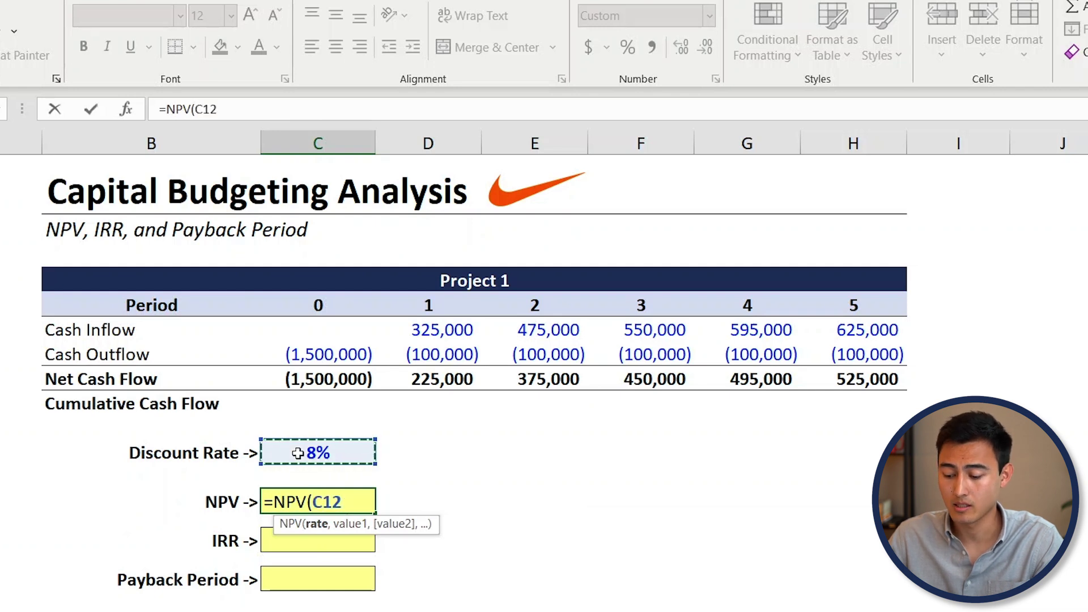
type(",")
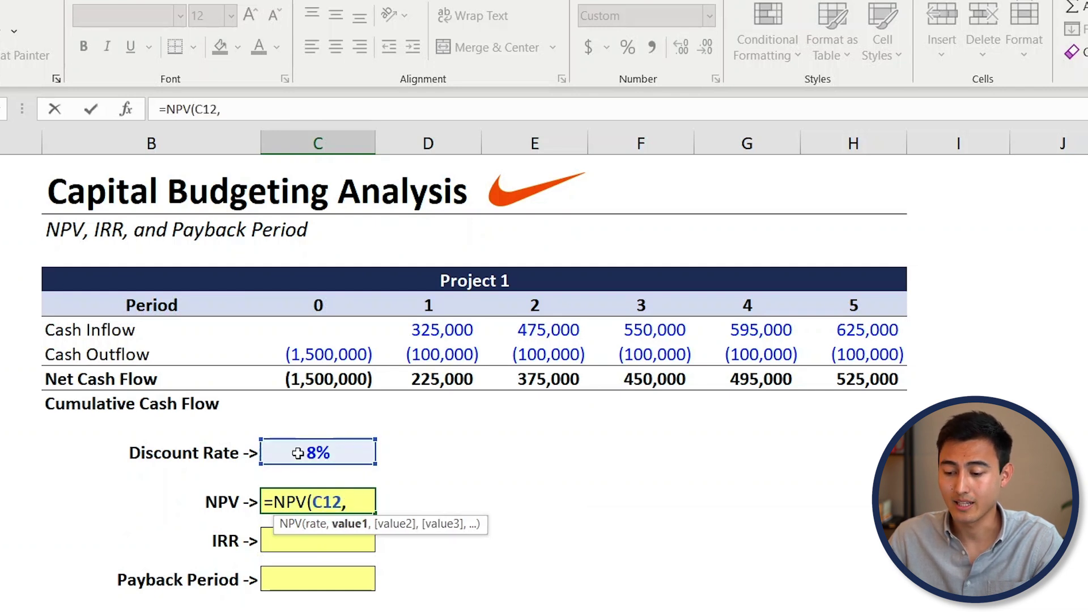
left_click(418, 383)
key("ctrl+shift+Right")
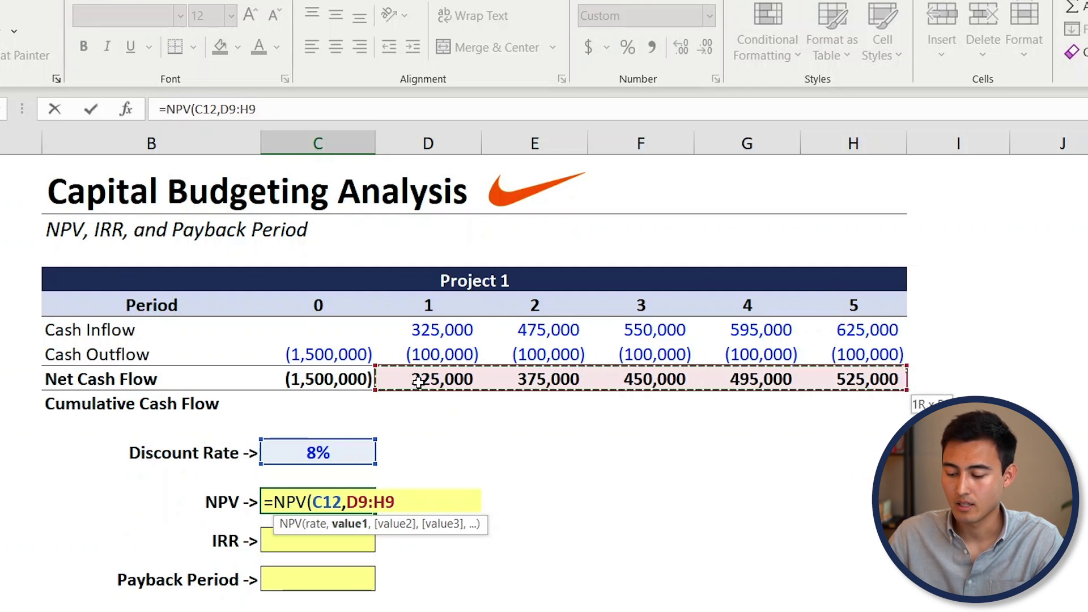
type(")+")
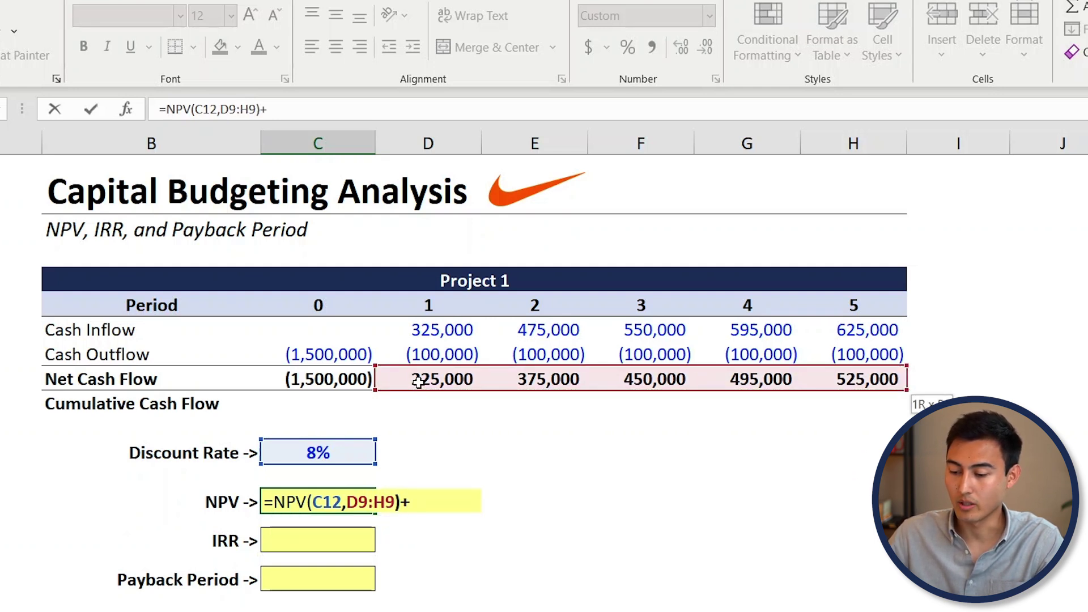
left_click(319, 379)
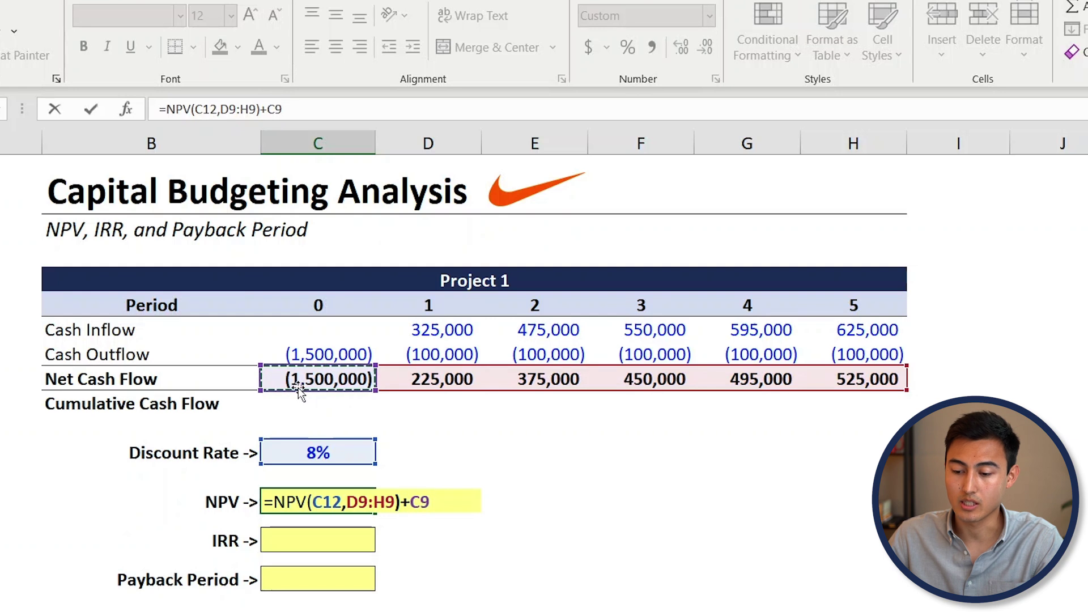
key("ctrl+Return")
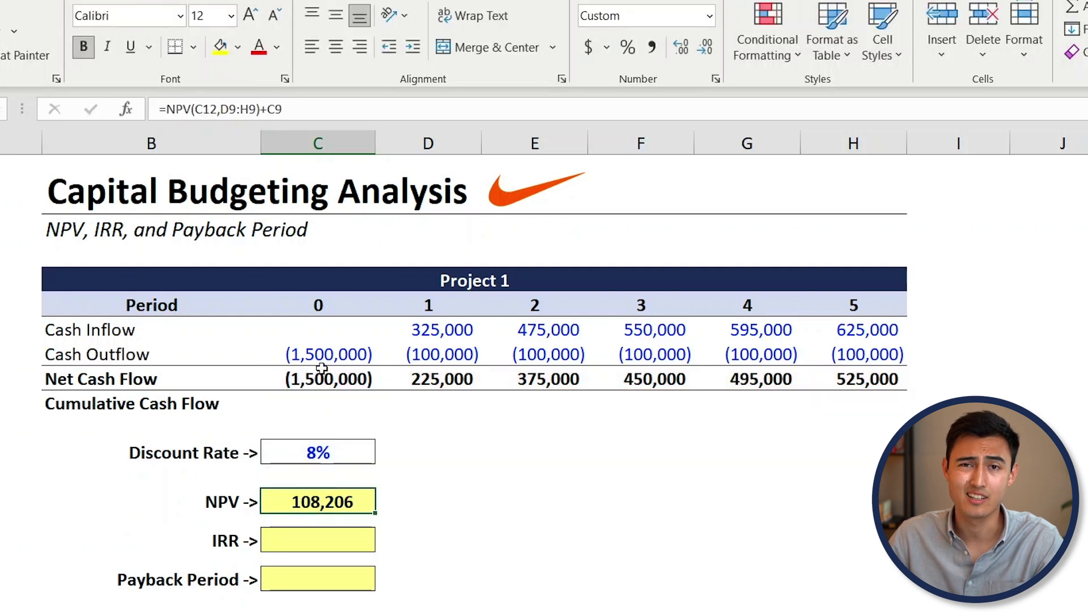
key("F2")
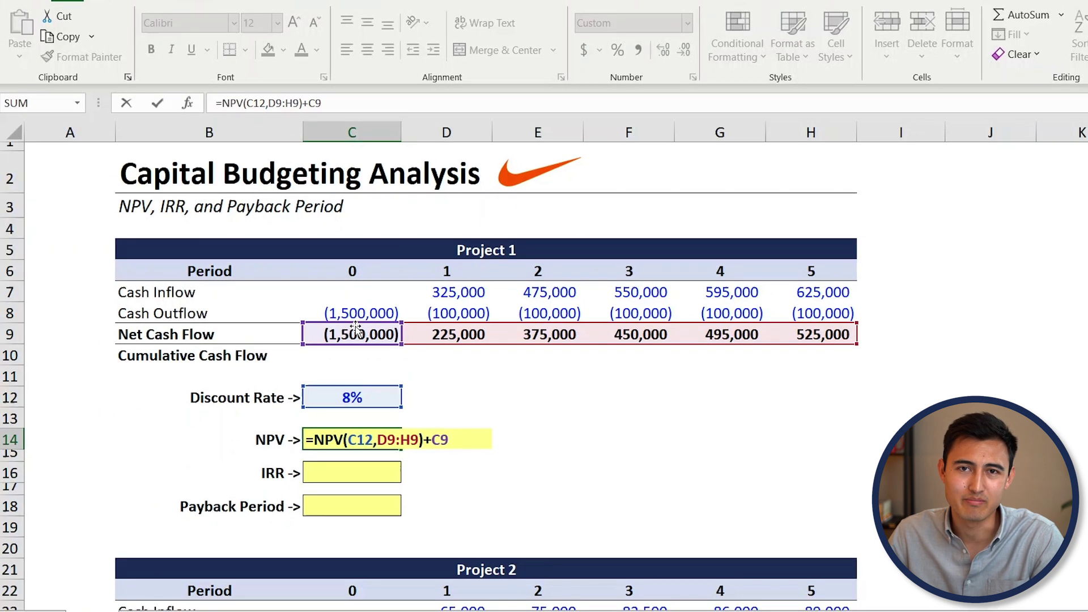
key("ctrl+Return")
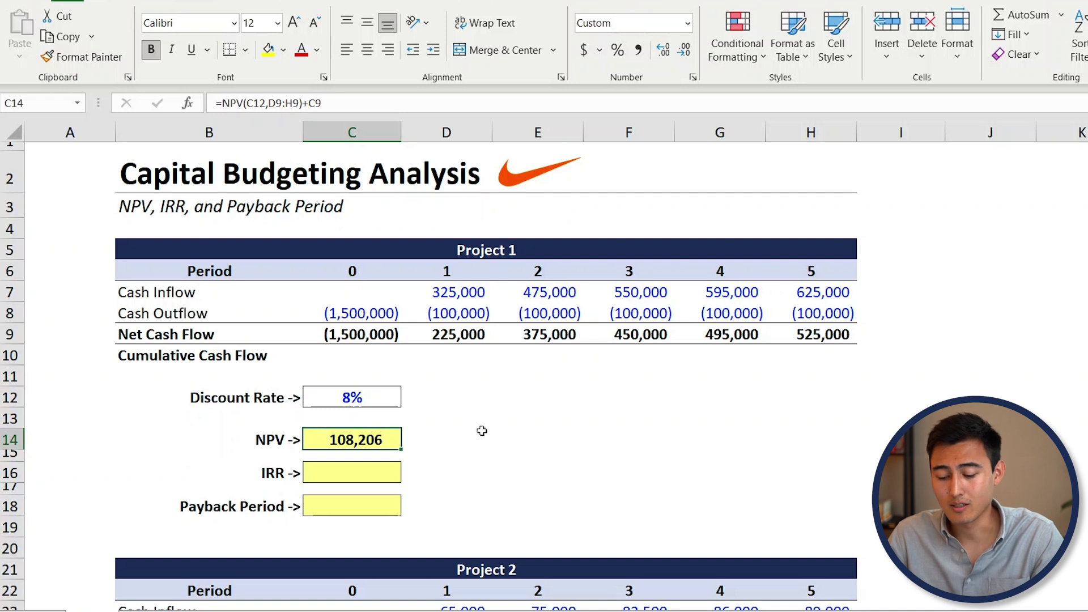
Step: Copy the NPV formula to C30, giving =NPV(C28,D25:H25)+C25 and 23,834 for Project 2
key("ctrl+c")
key("Down")
key("Down")
key("Down")
key("Down")
key("Down")
key("Down")
key("Down")
key("Down")
key("Down")
key("Down")
key("Down")
key("Down")
key("Down")
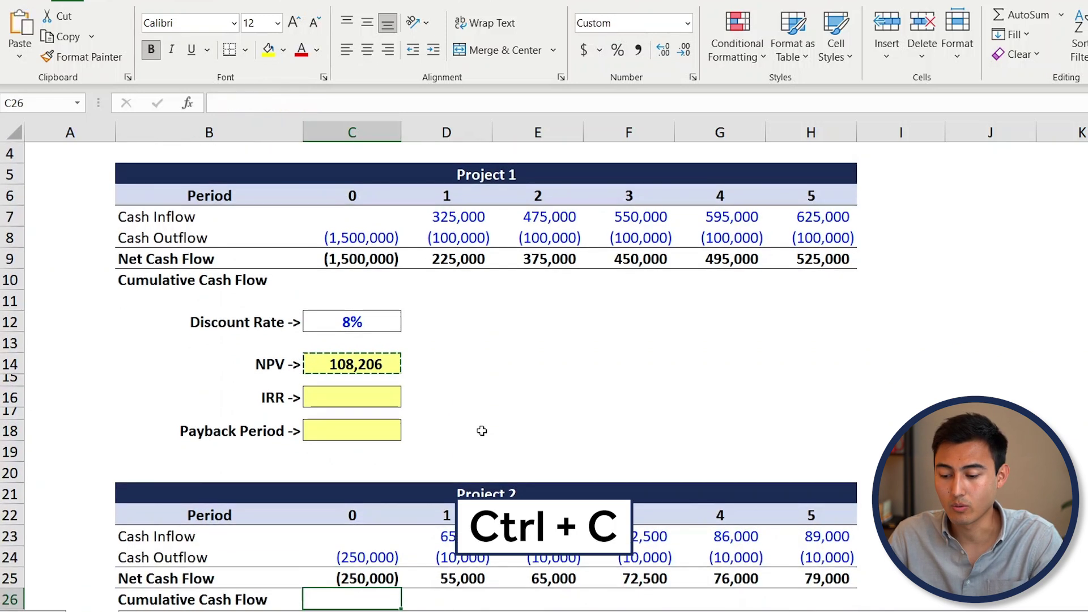
key("Down")
key("Down")
key("Down")
key("Down")
key("Down")
key("Down")
key("Down")
key("Up")
key("Up")
key("Up")
key("Up")
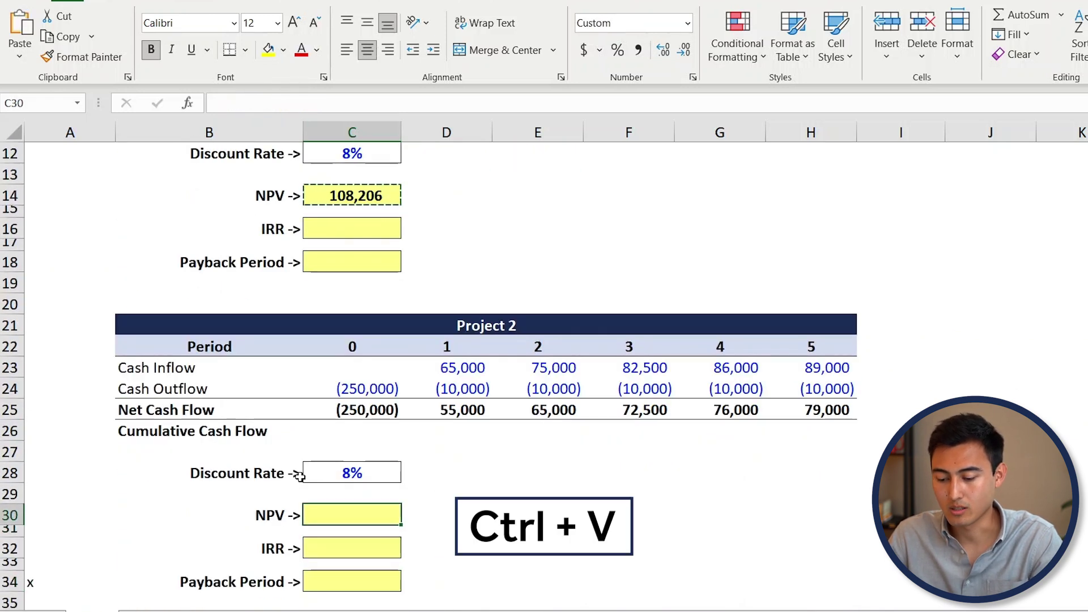
key("ctrl+v")
key("F2")
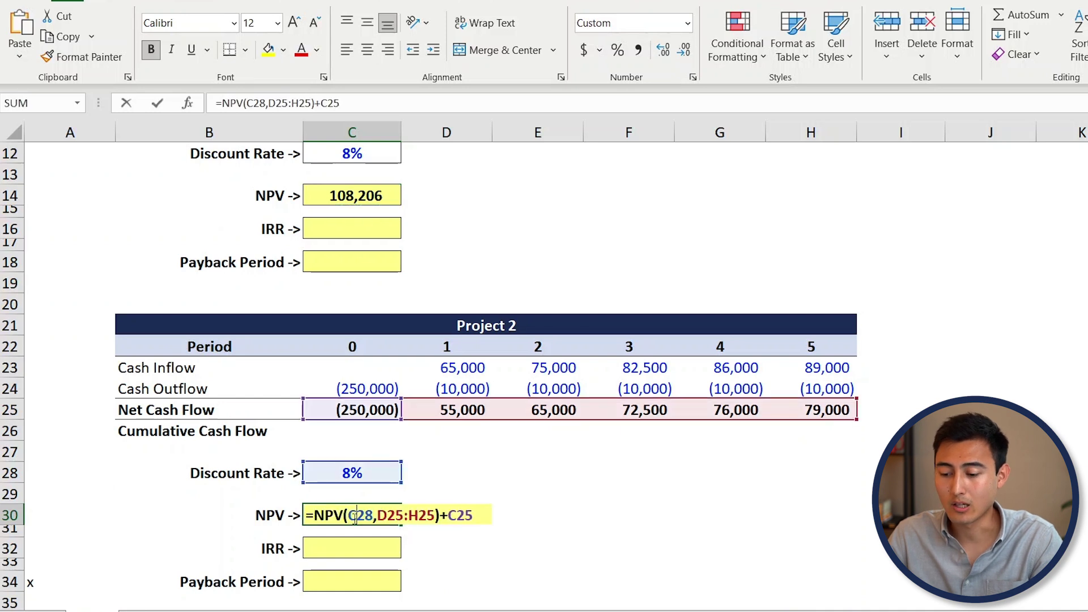
key("Escape")
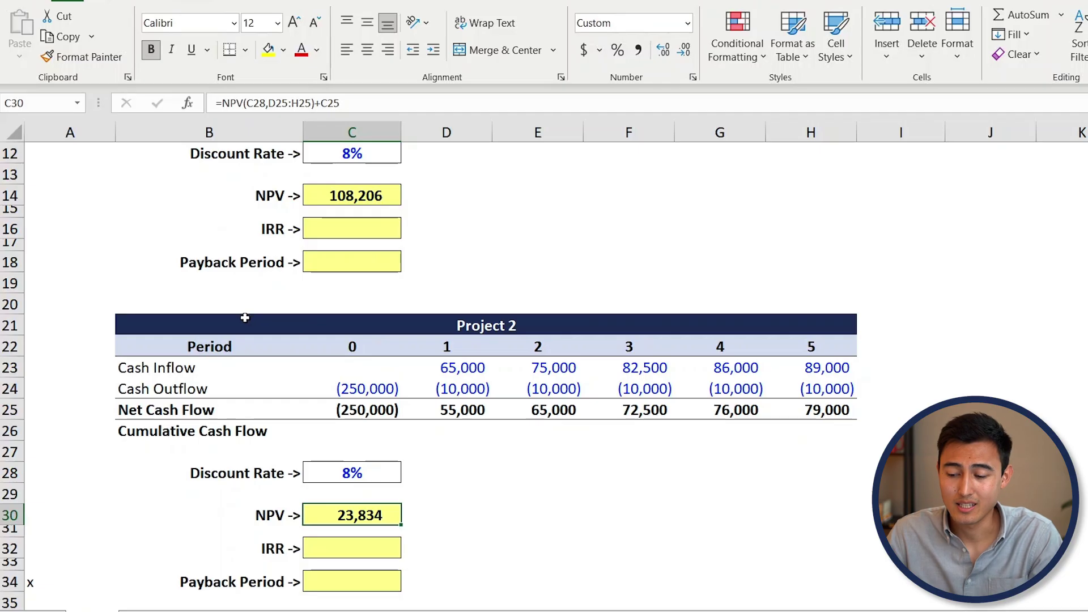
scroll(246, 318, "up", 3)
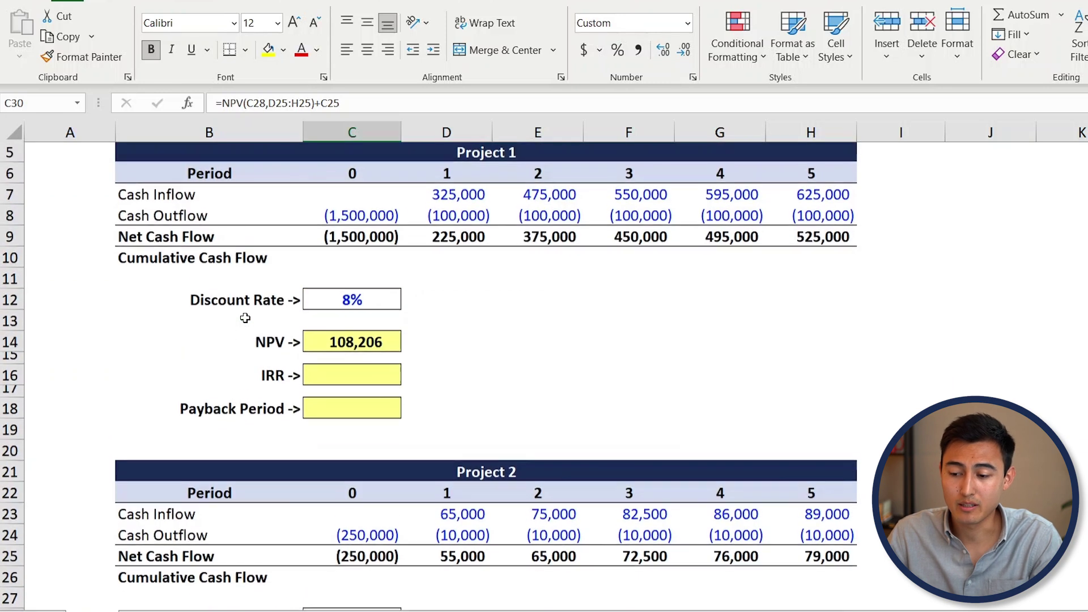
left_click(363, 216)
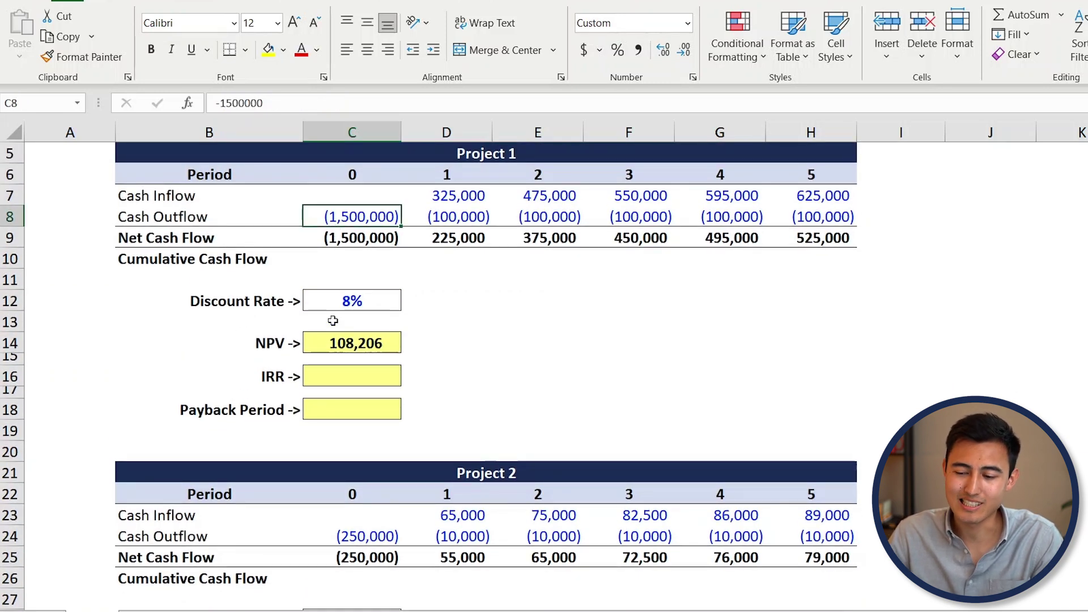
left_click(330, 346)
scroll(154, 365, "down", 1)
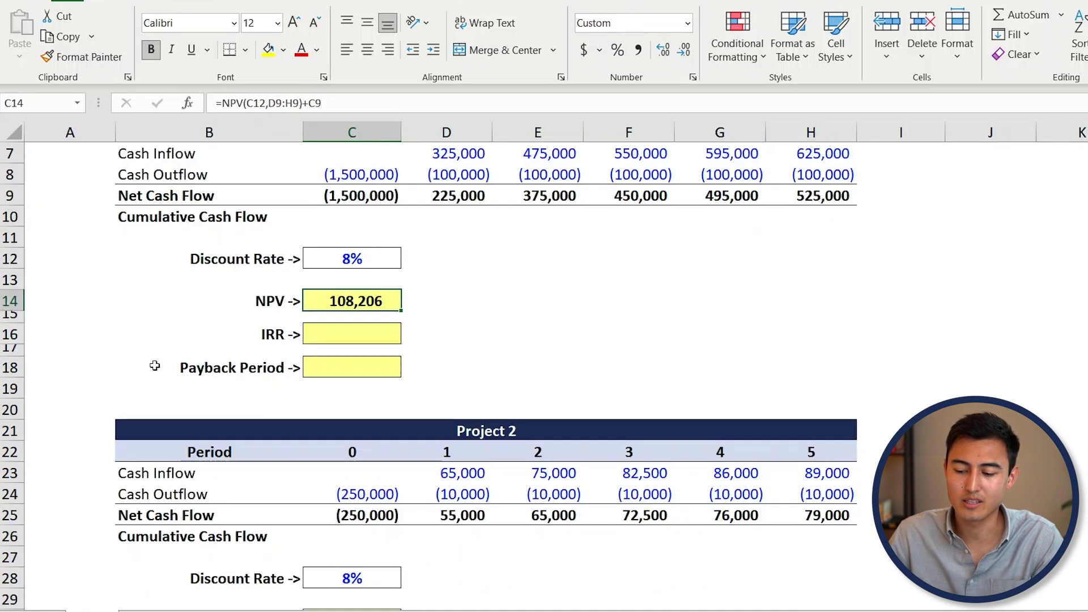
scroll(316, 455, "down", 4)
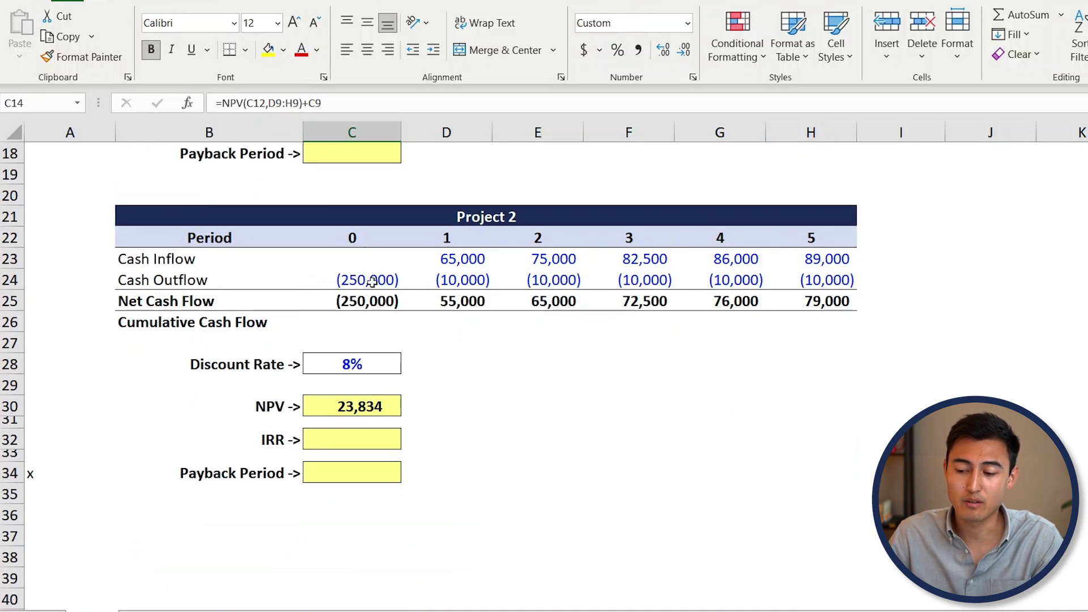
left_click(363, 407)
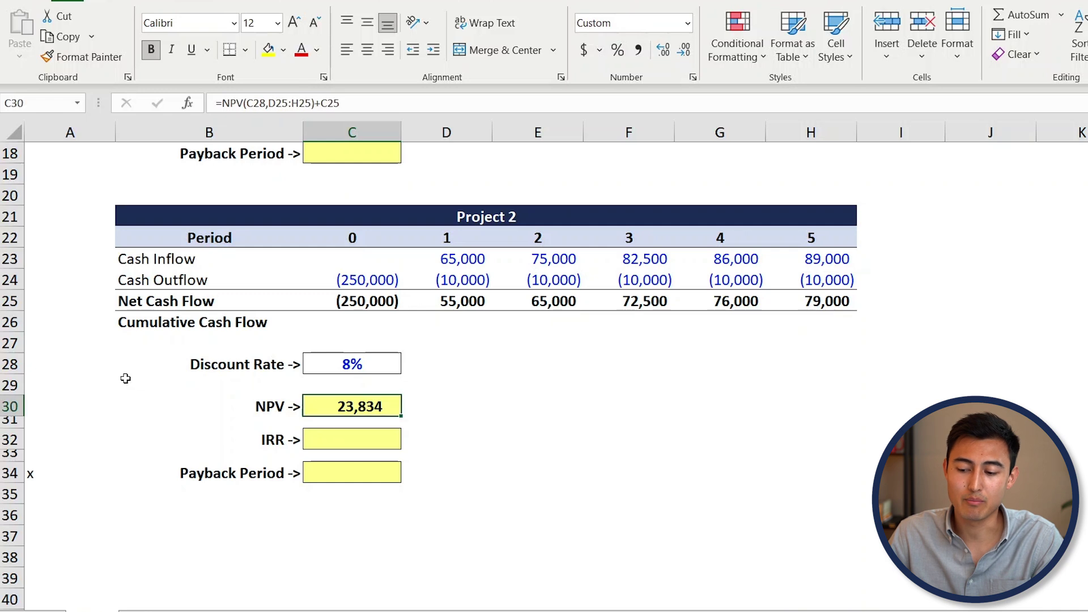
scroll(125, 378, "up", 1)
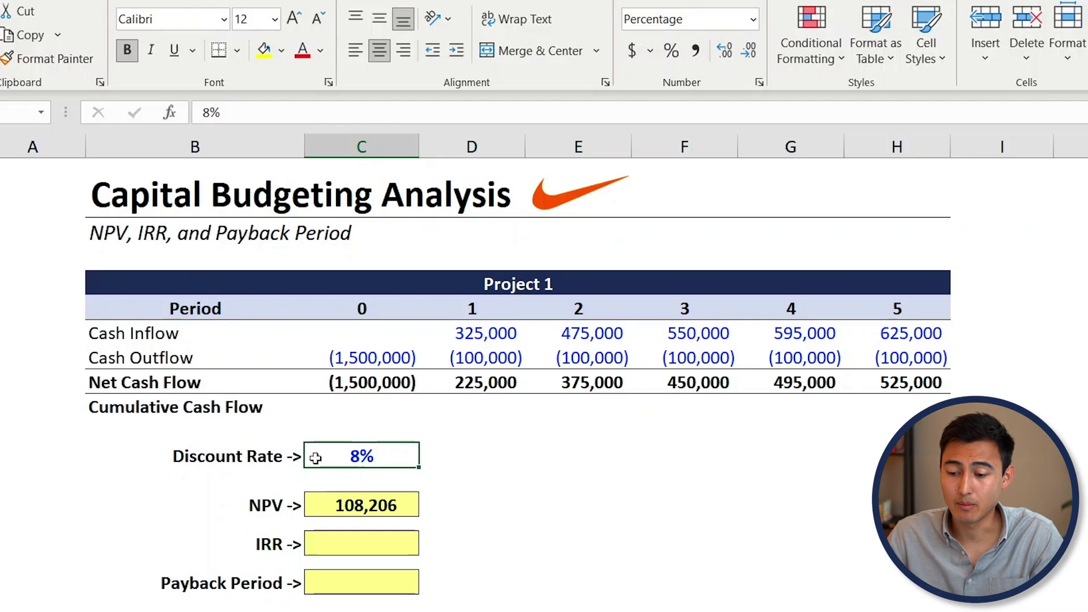
type("7")
key("Return")
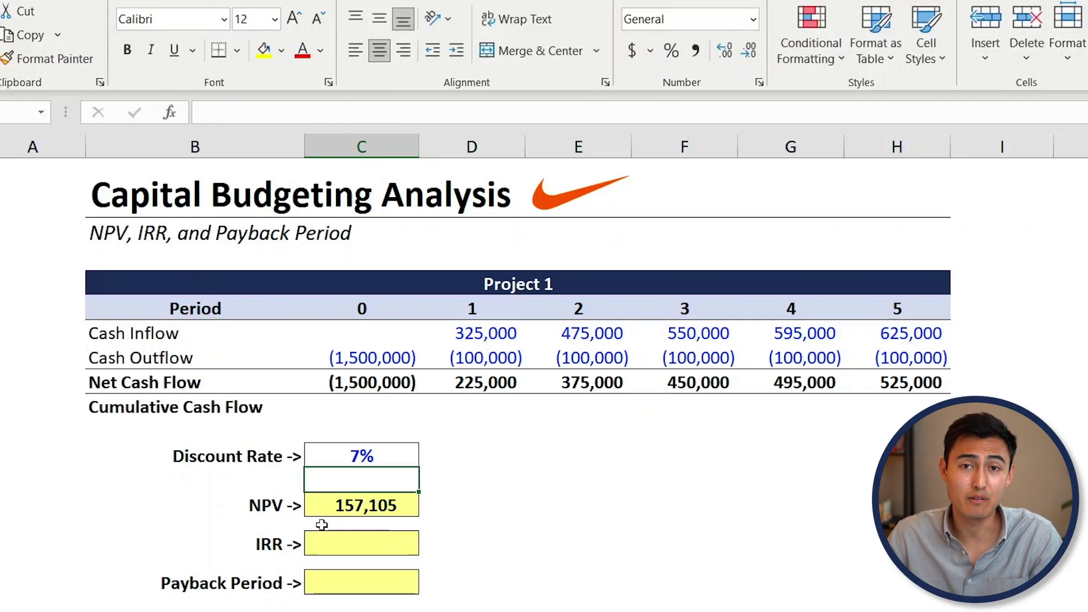
key("Up")
type("9")
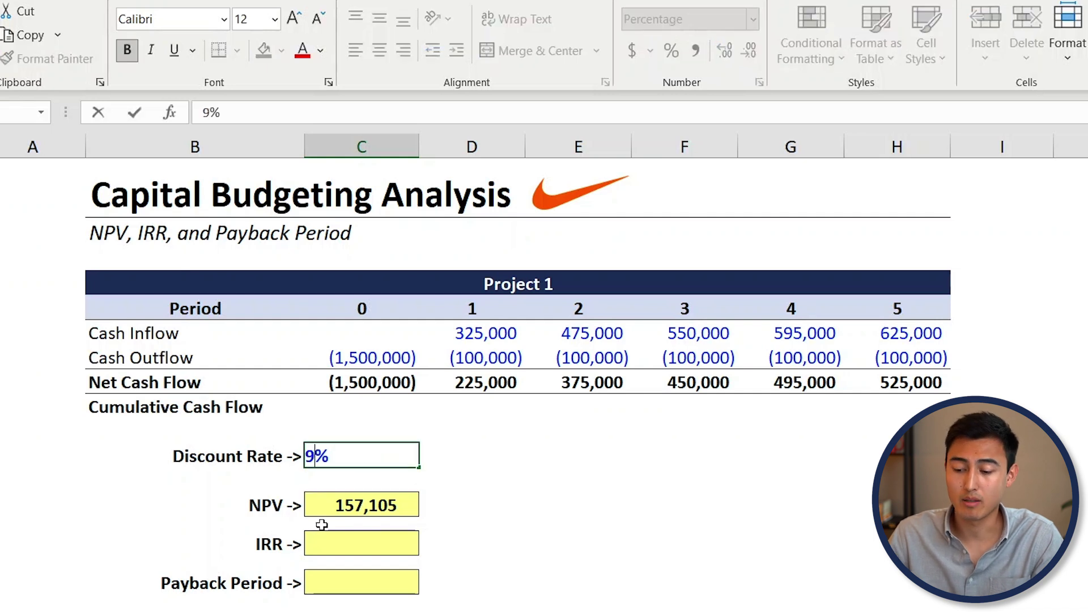
key("Return")
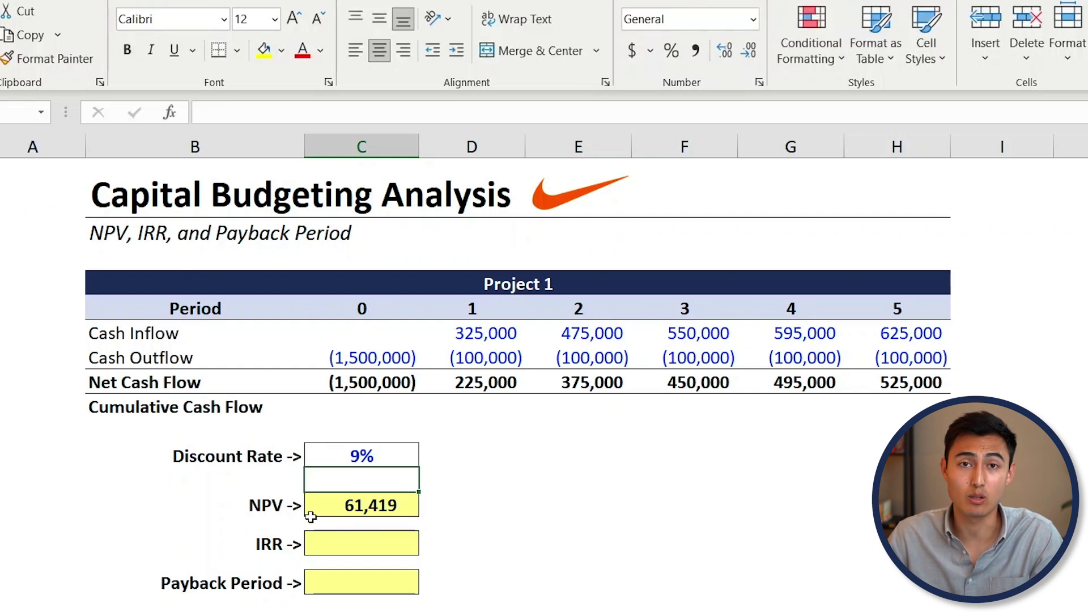
key("Up")
type("8")
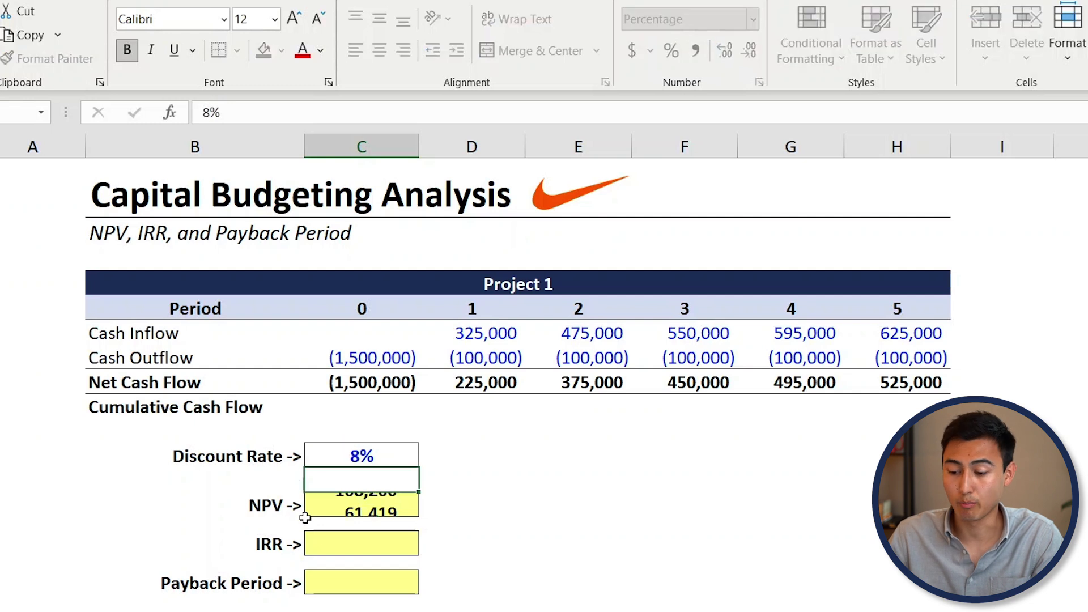
key("Return")
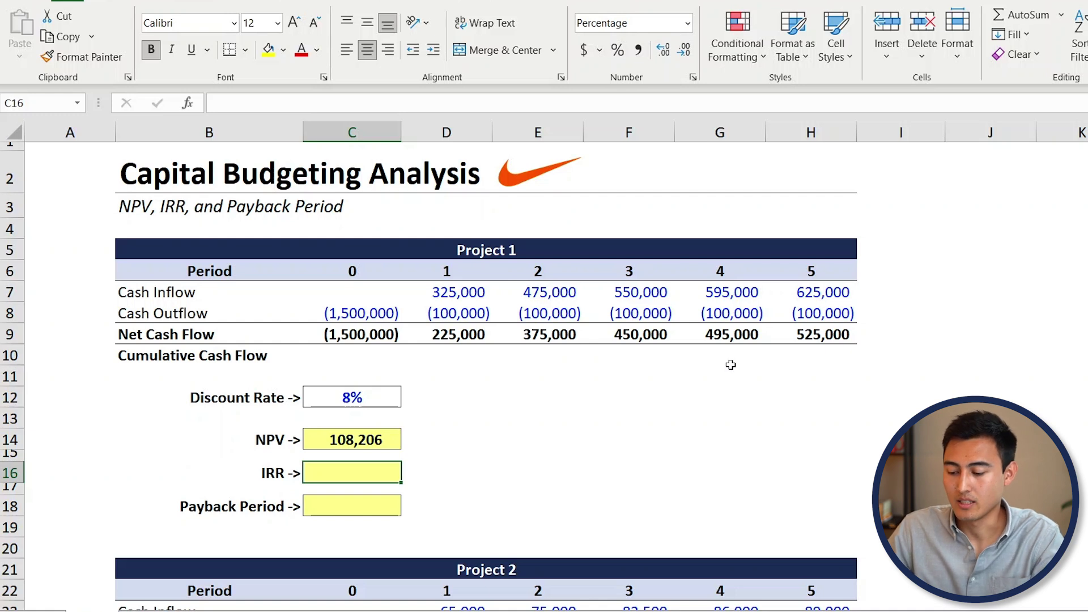
Step: Enter =IRR(C9:H9) in C16, returning 10.38% for Project 1
type("=irr")
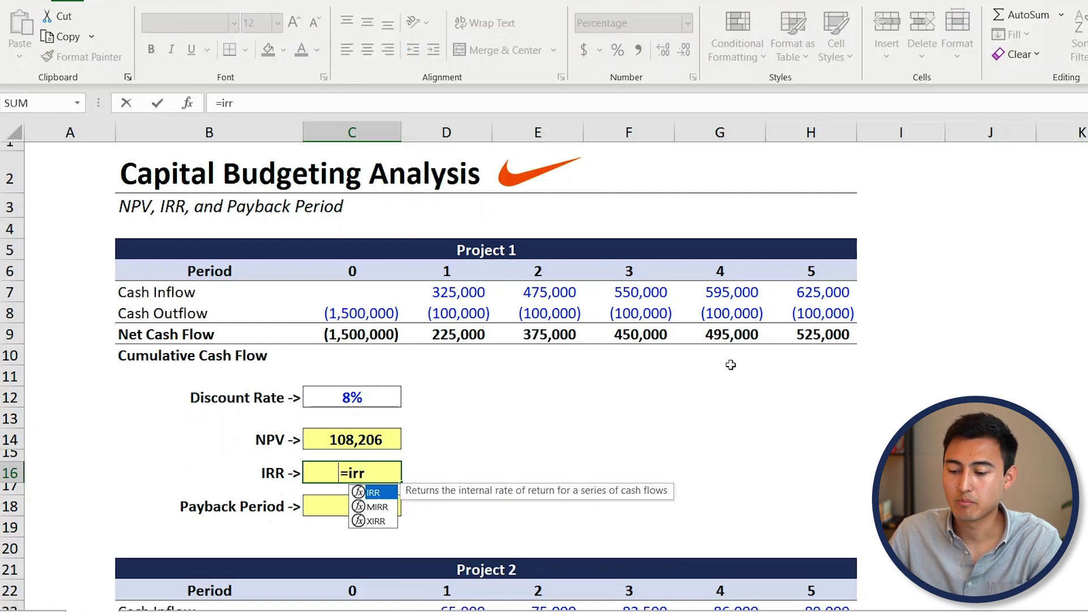
key("Tab")
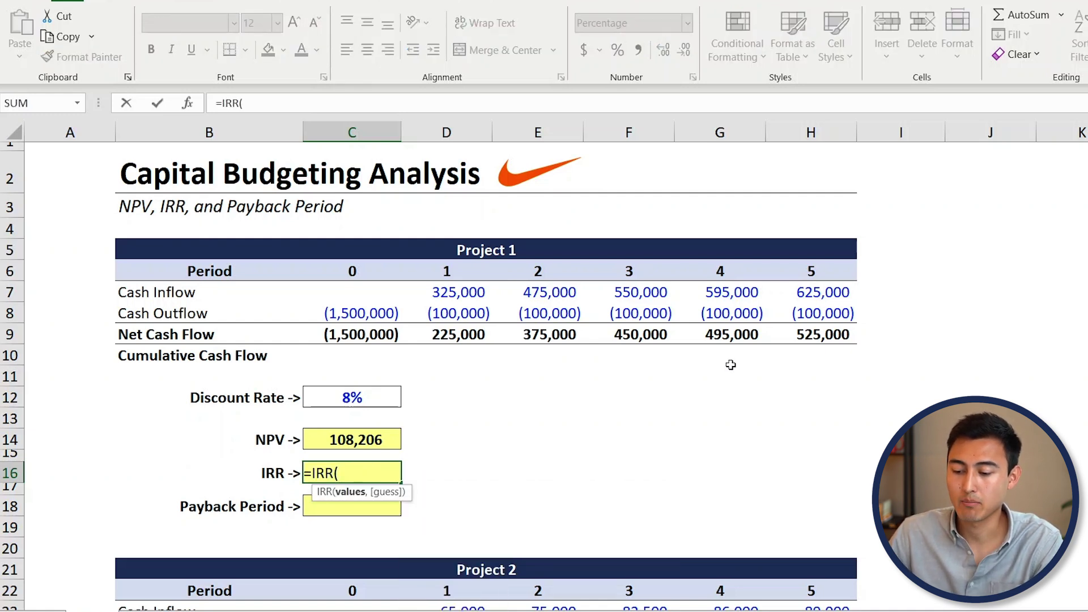
left_click(344, 335)
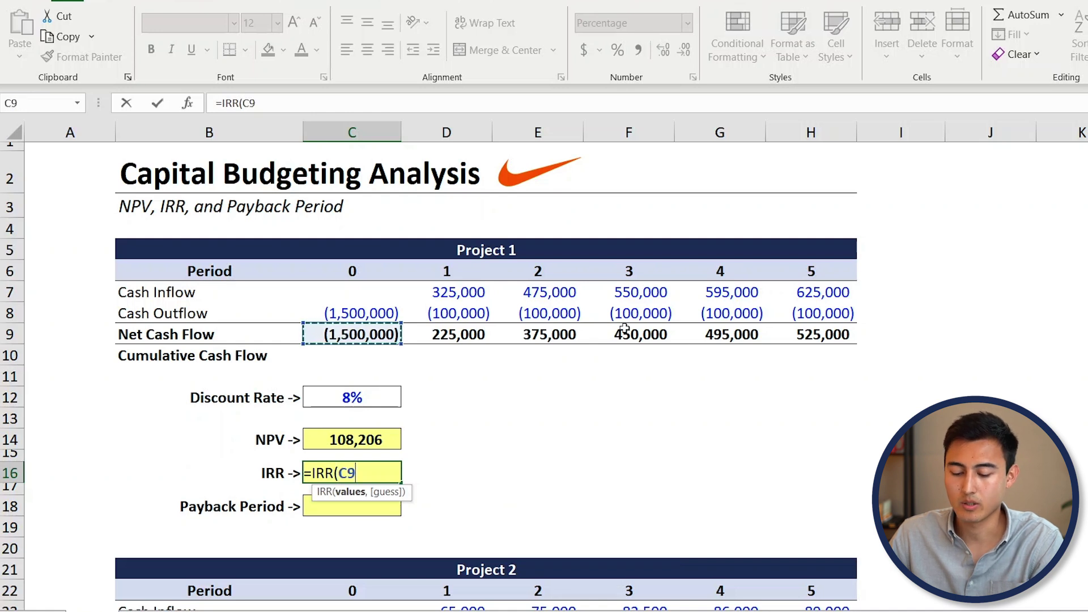
key("ctrl+shift+Right")
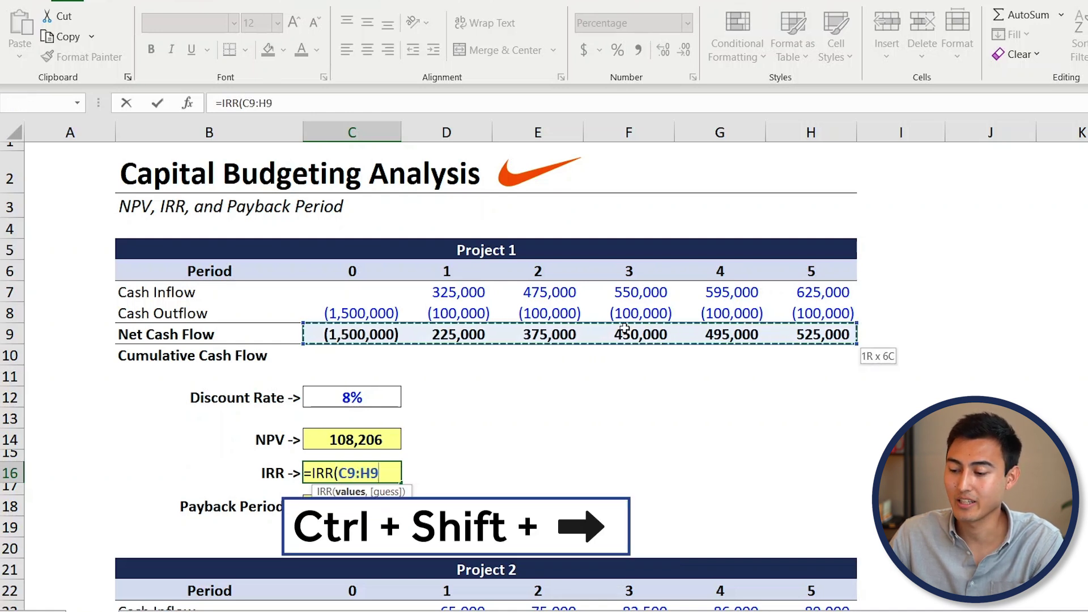
key("Return")
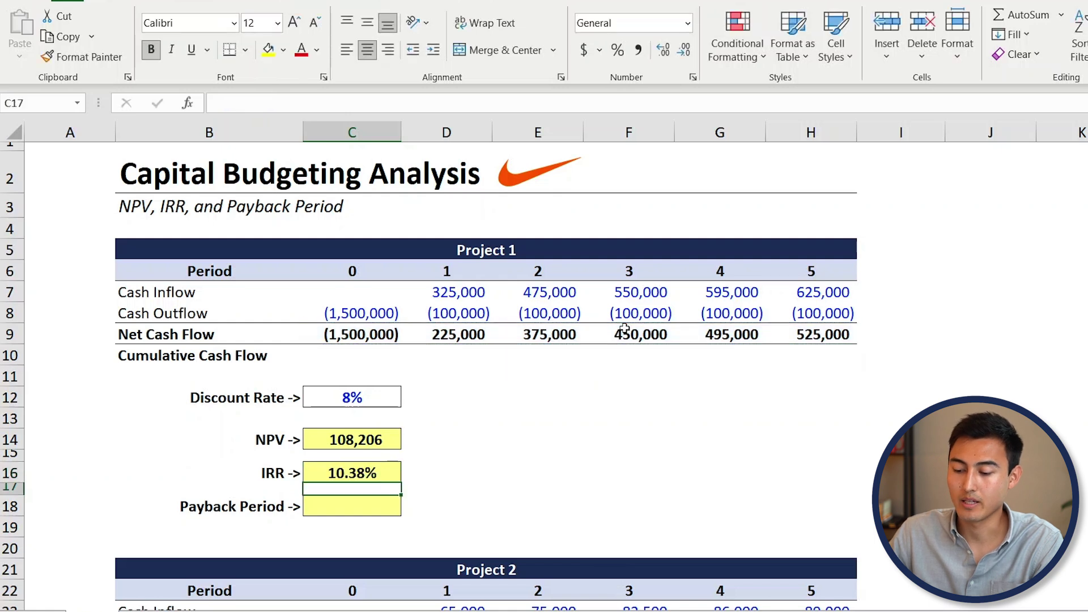
key("Up")
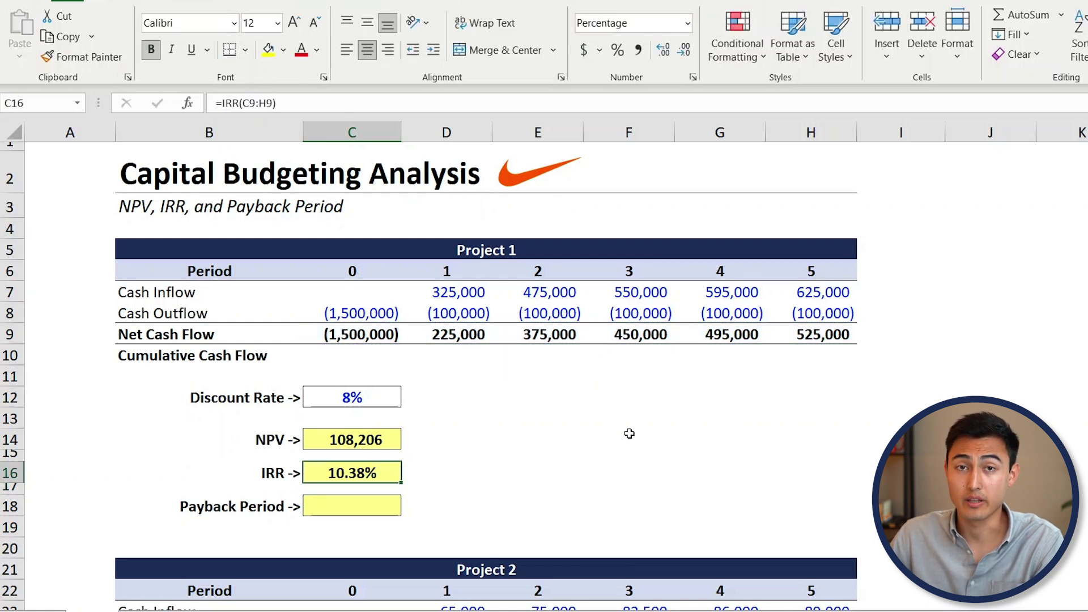
Step: Paste the IRR formula into C32 so Project 2 shows 11.34%
key("ctrl+c")
scroll(629, 434, "down", 4)
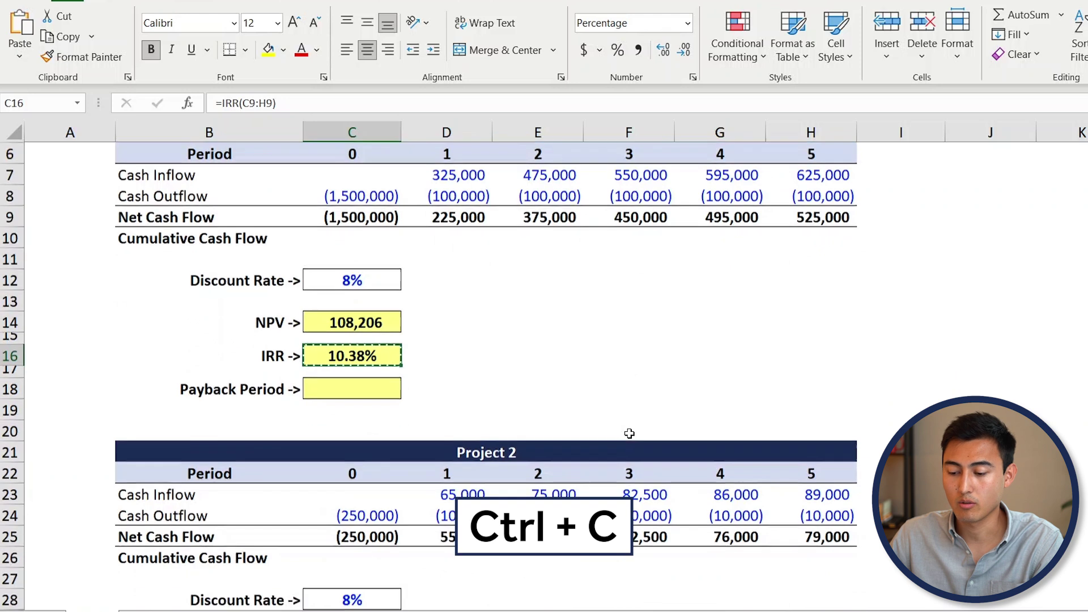
scroll(629, 434, "down", 1)
left_click(362, 473)
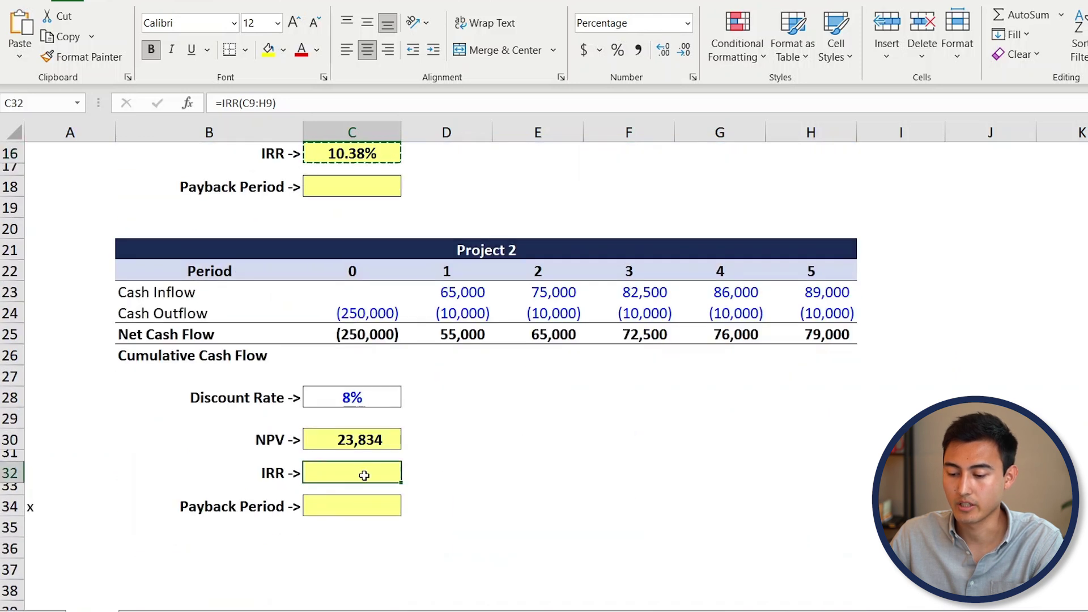
key("ctrl+v")
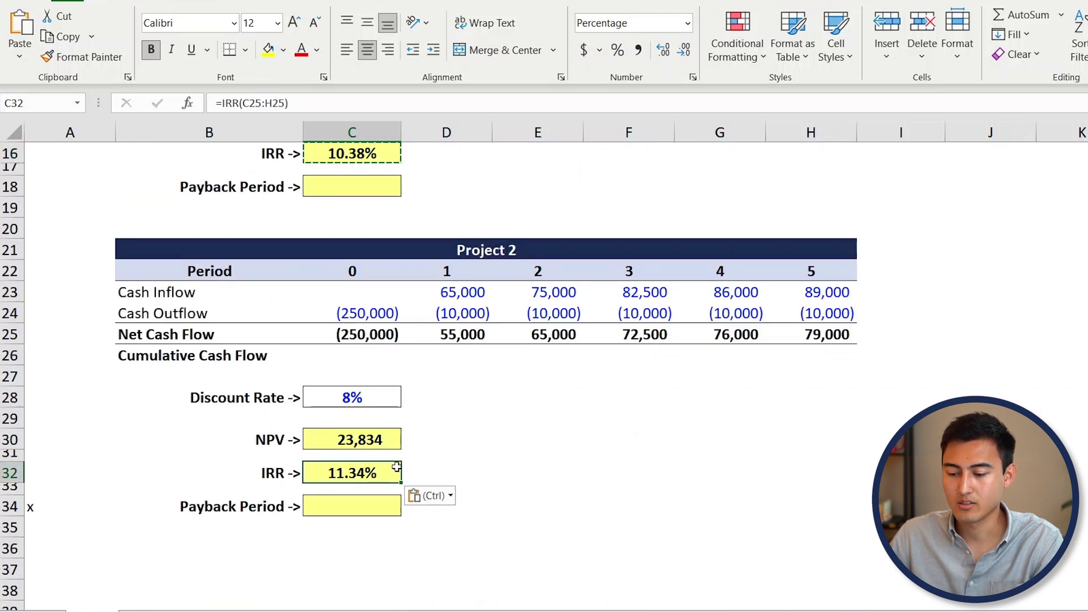
Step: Review the NPV and IRR formulas and Project 2's discount rate
scroll(396, 464, "up", 2)
left_click(363, 207)
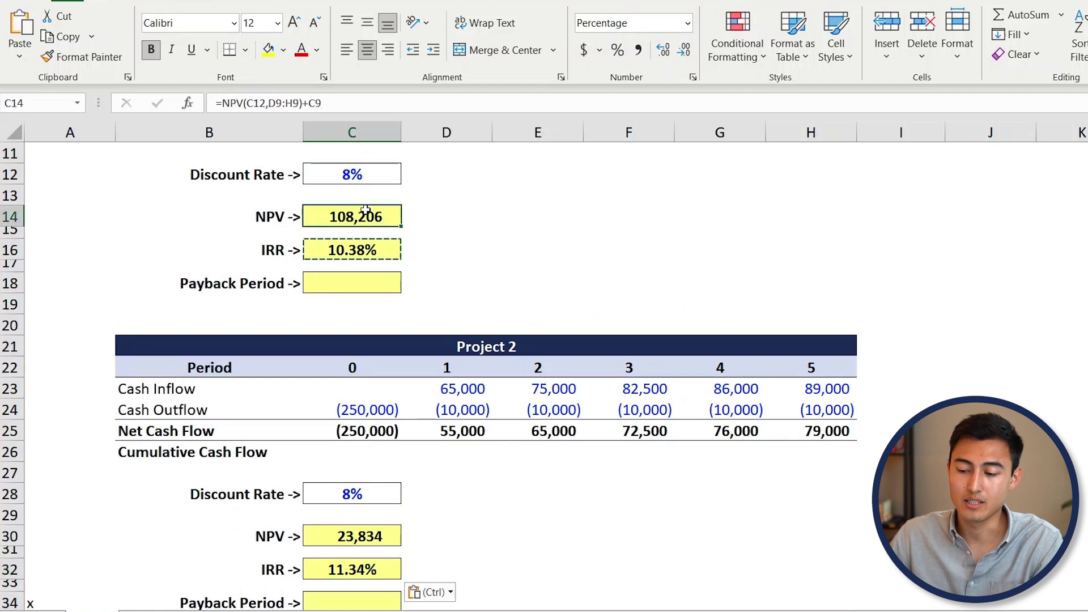
left_click(340, 250)
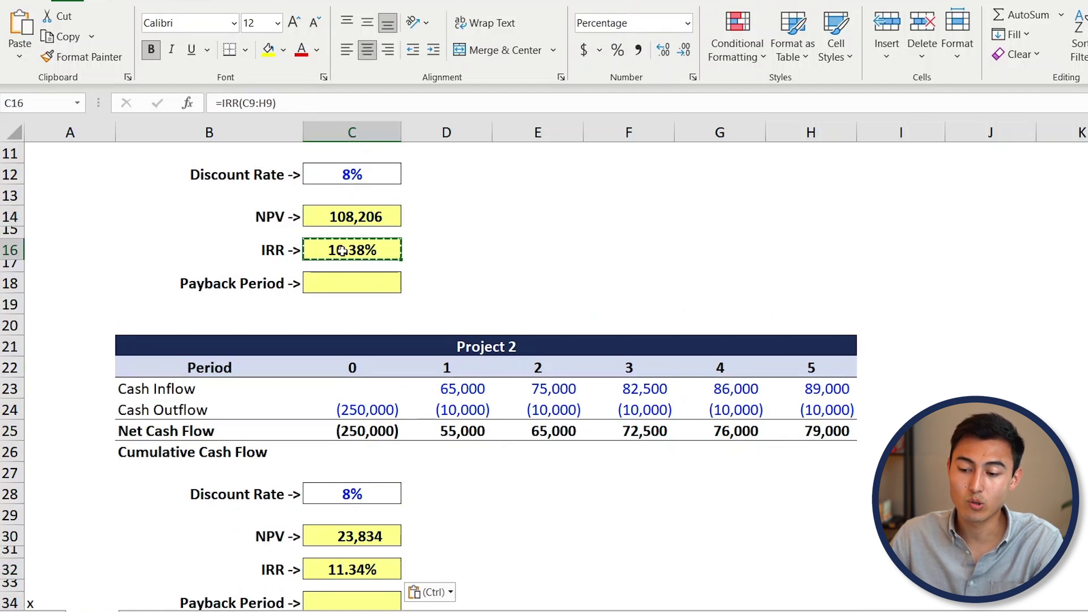
left_click(344, 566)
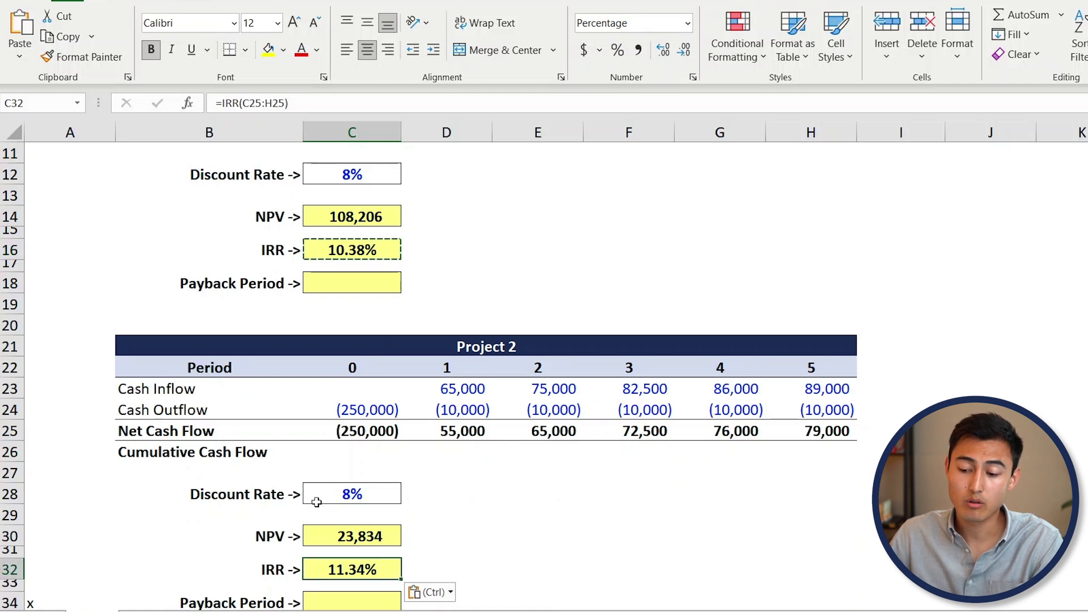
left_click(336, 492)
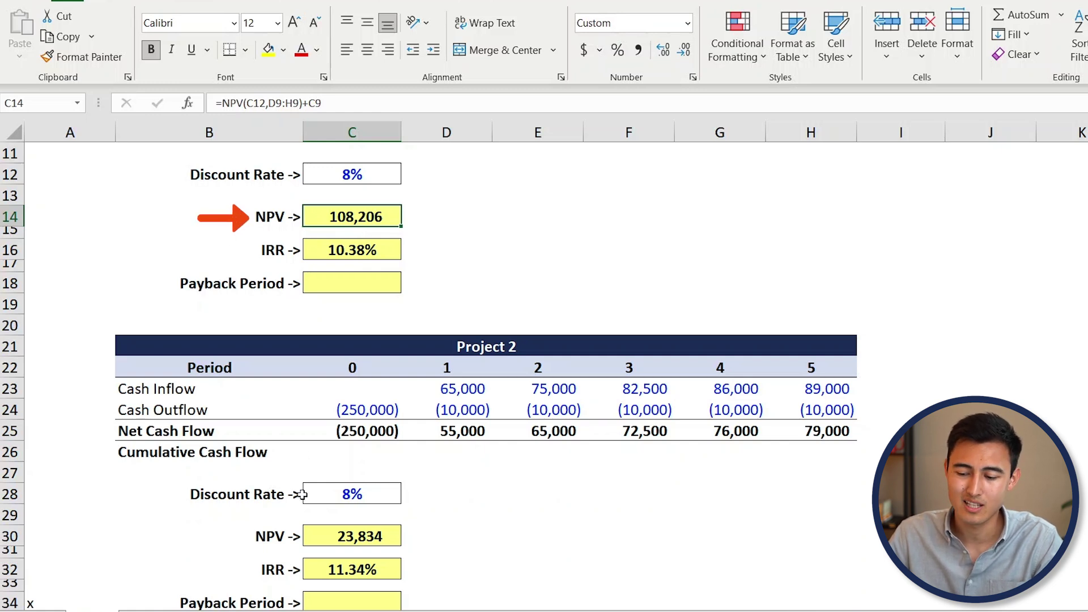
left_click(350, 569)
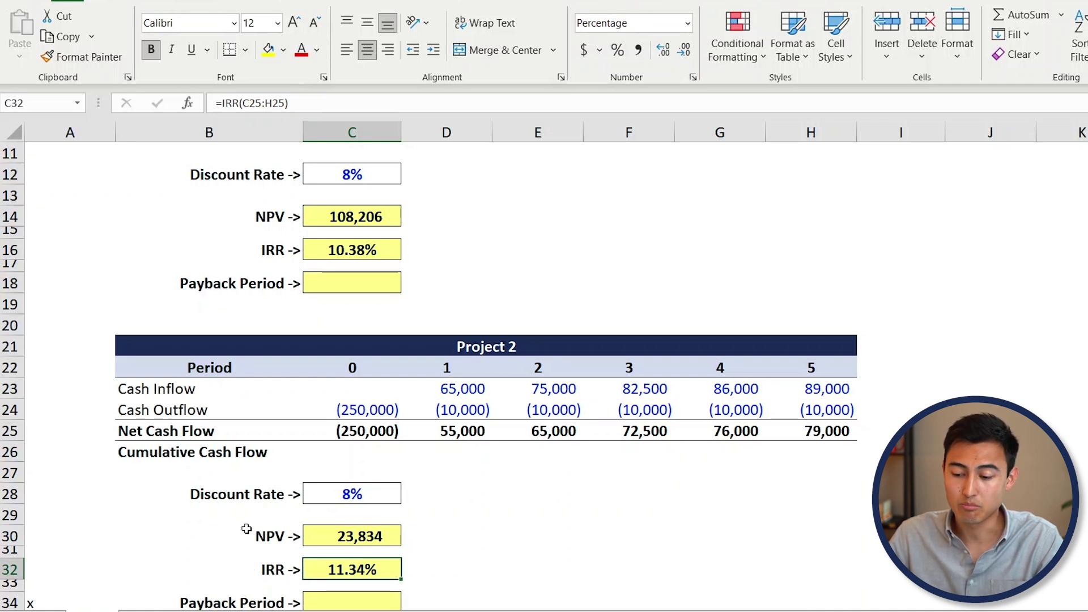
left_click(344, 223)
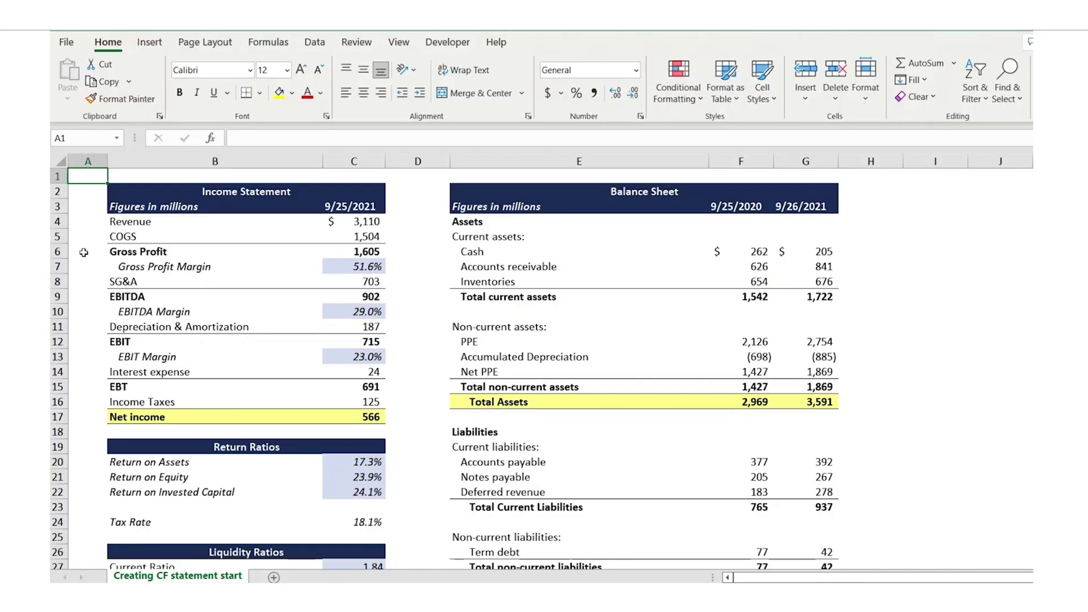
Step: Lock the Worst to Best Case rows as an absolute lookup range, then return to the Capital Budgeting sheet
key("Down")
key("Down")
key("Down")
key("Down")
key("Down")
key("Down")
key("Down")
key("Down")
key("Down")
key("Down")
key("Down")
key("Down")
key("Down")
key("Down")
key("Down")
key("Down")
key("Down")
key("Down")
key("Down")
key("Down")
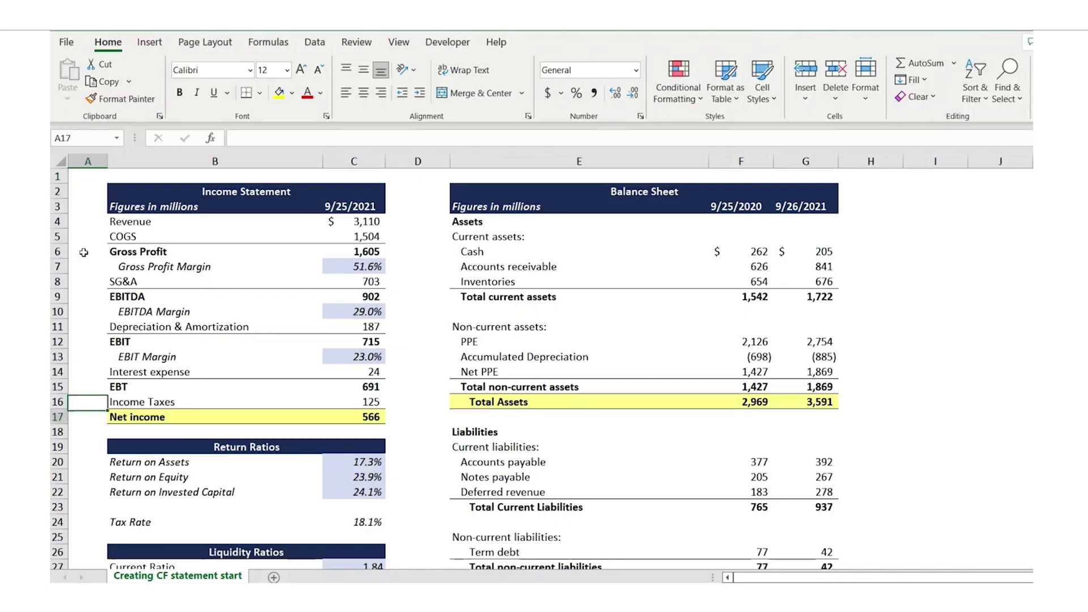
scroll(83, 253, "down", 5)
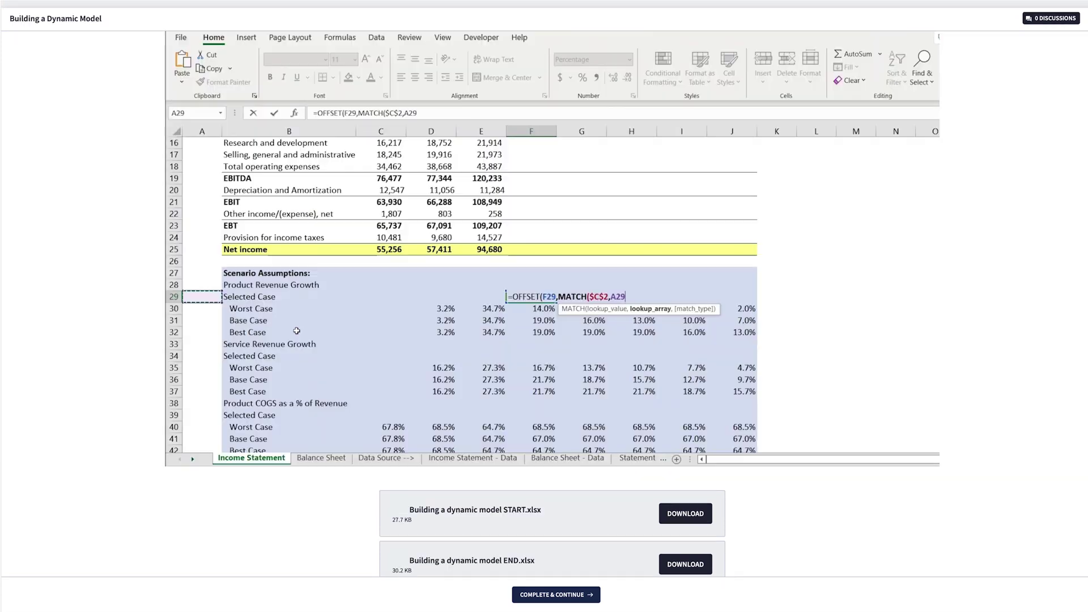
left_click(272, 296)
left_click_drag(272, 308, 296, 331)
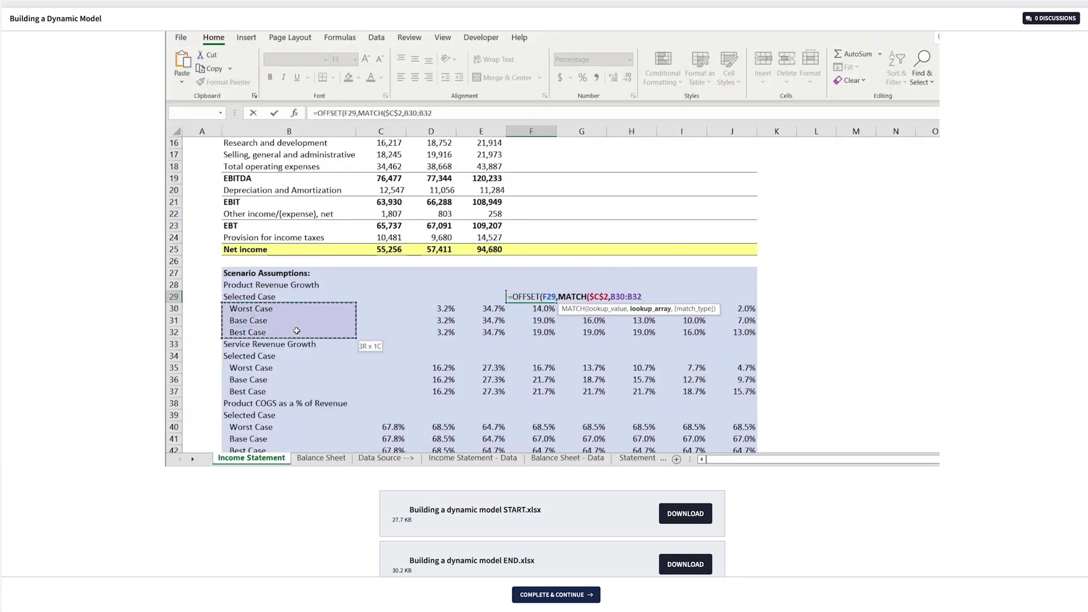
key("F4")
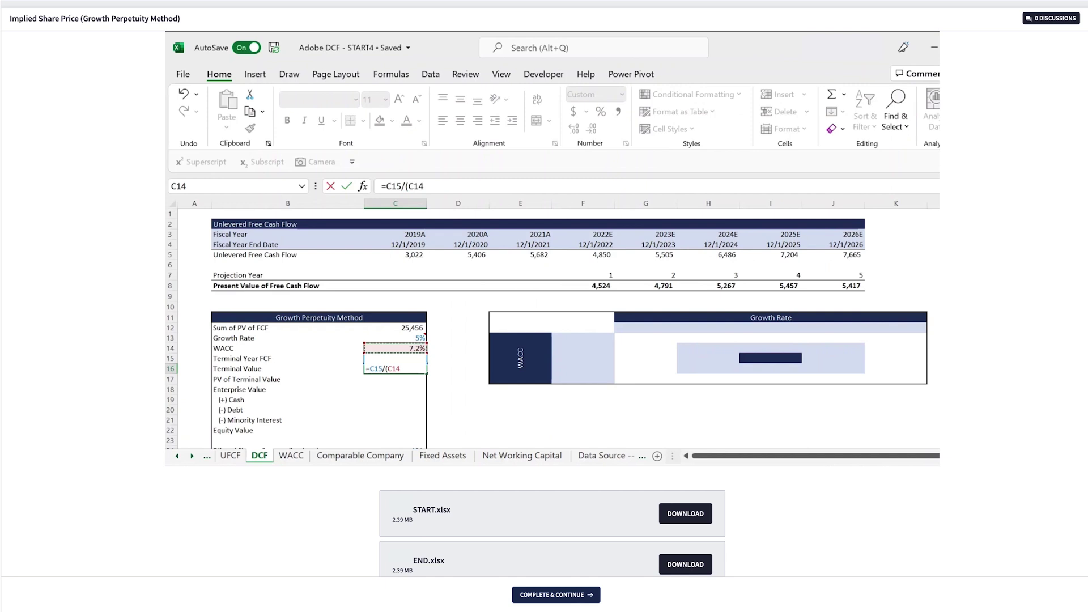
left_click(395, 338)
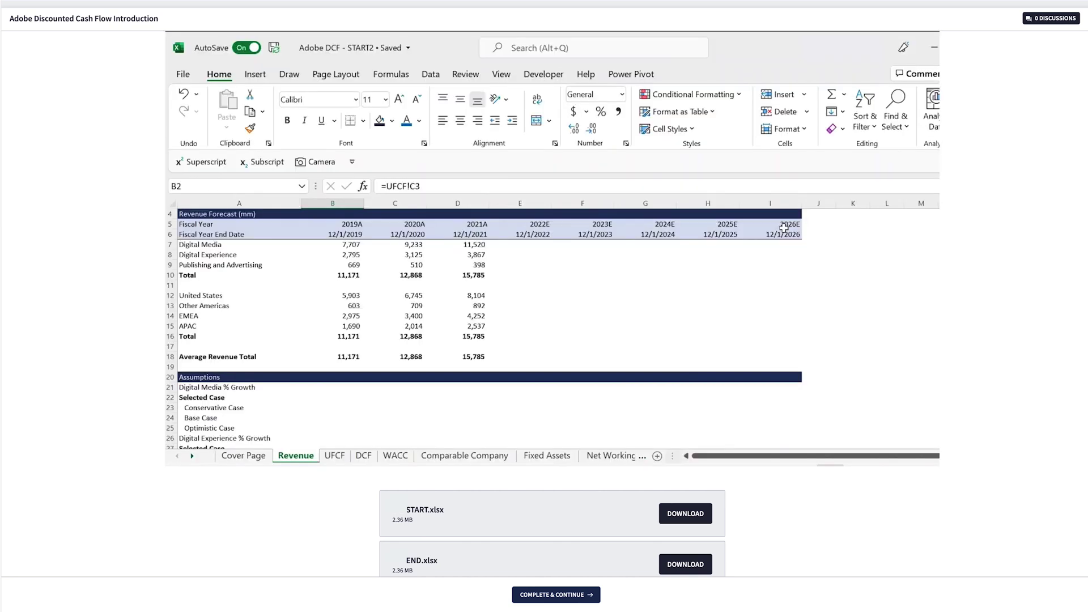
key("ctrl+Page_Down")
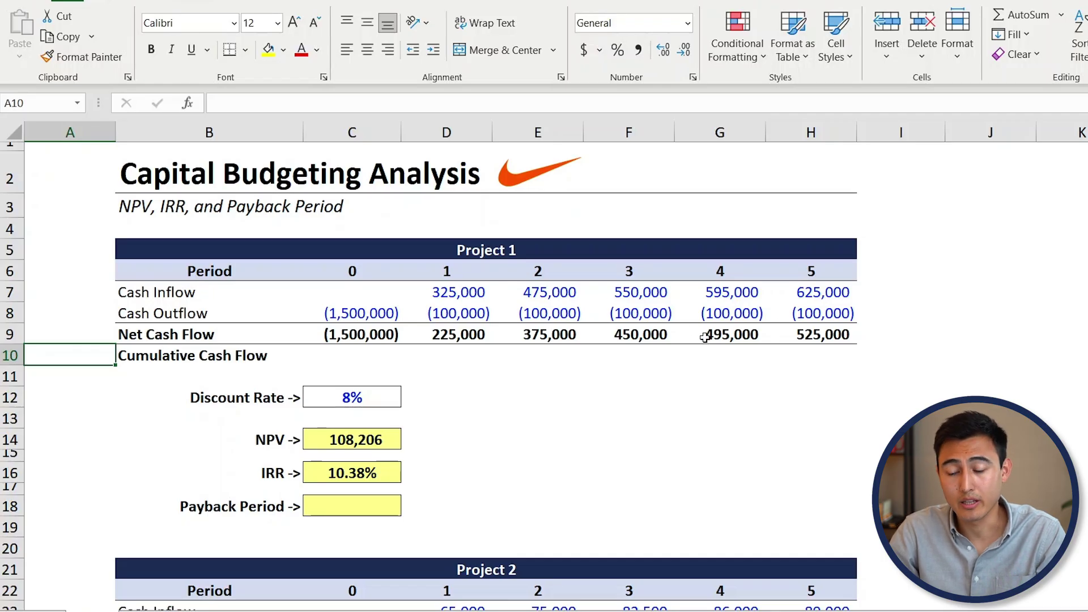
Step: Set C10 to =C9 for the period 0 cumulative cash flow of (1,500,000)
left_click(386, 356)
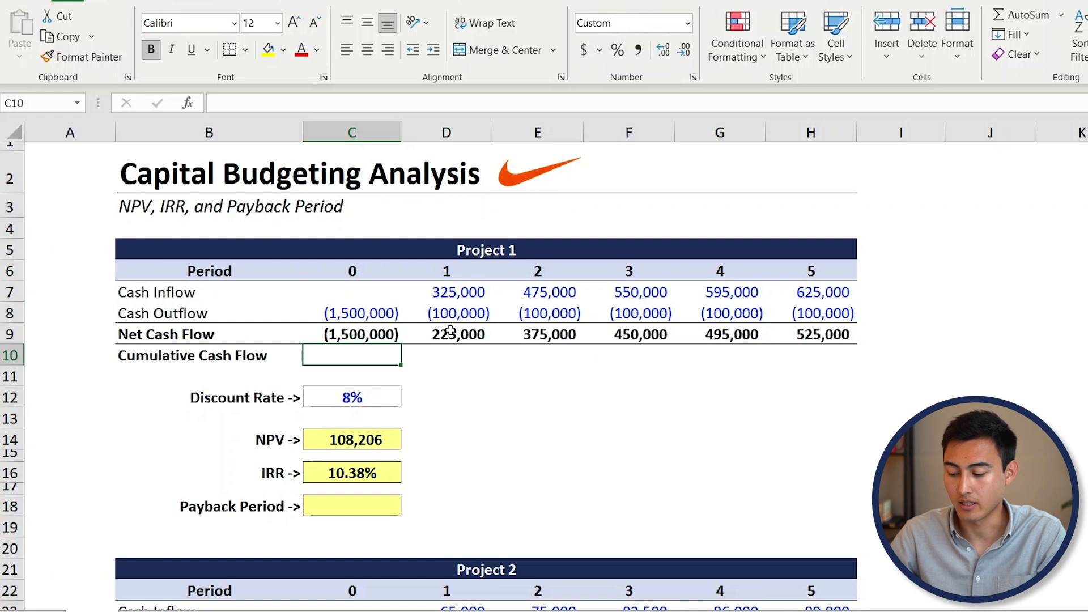
type("=")
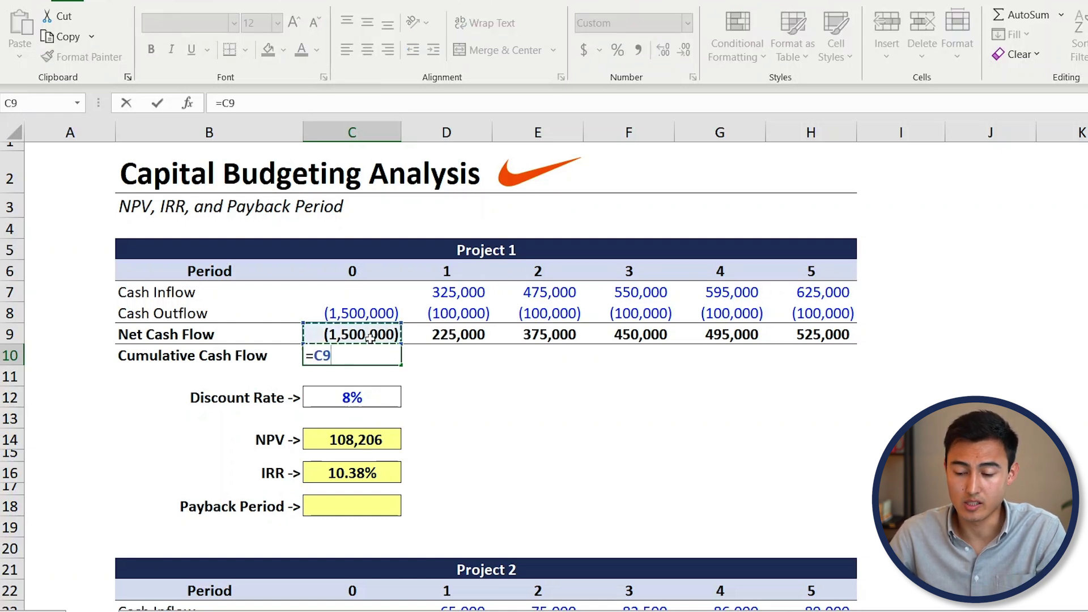
key("Return")
key("Up")
Step: Enter =D9+C10 in D10 and fill it through H10, ending at 570,000
key("Right")
type("=")
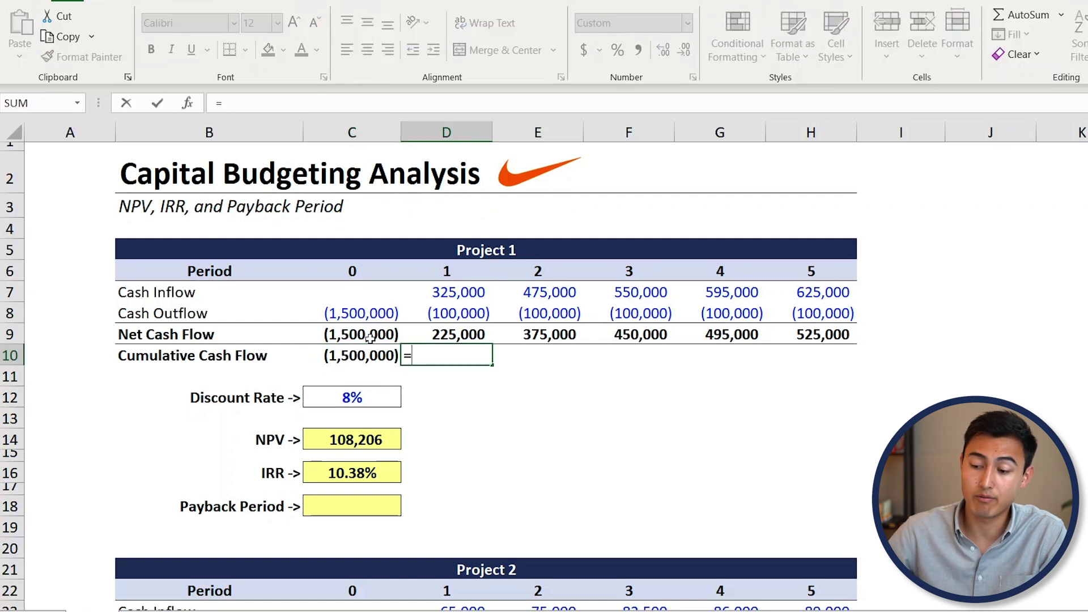
key("Up")
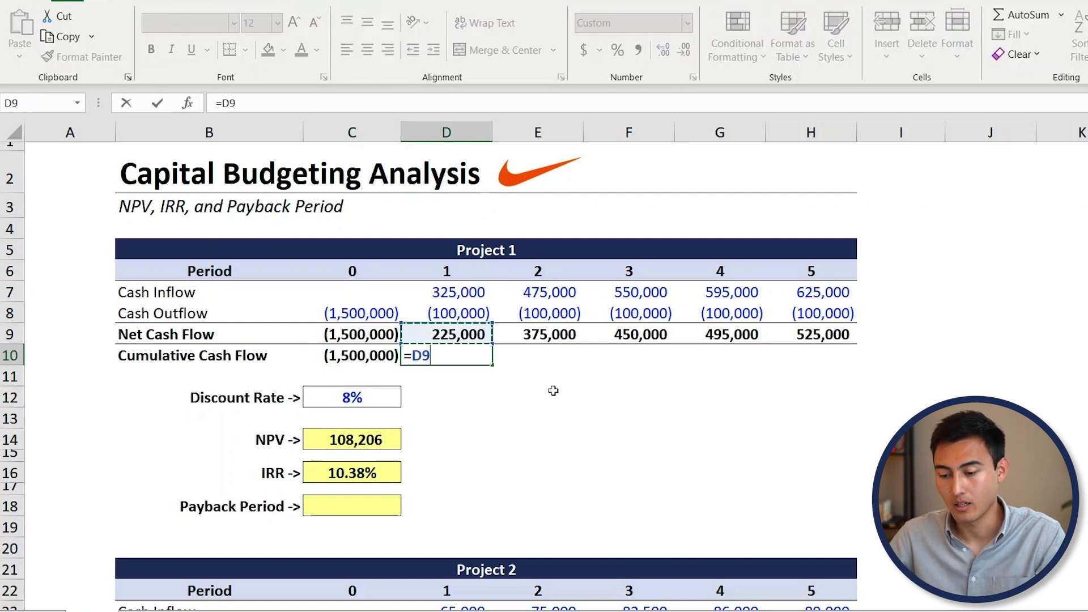
type("+")
key("Left")
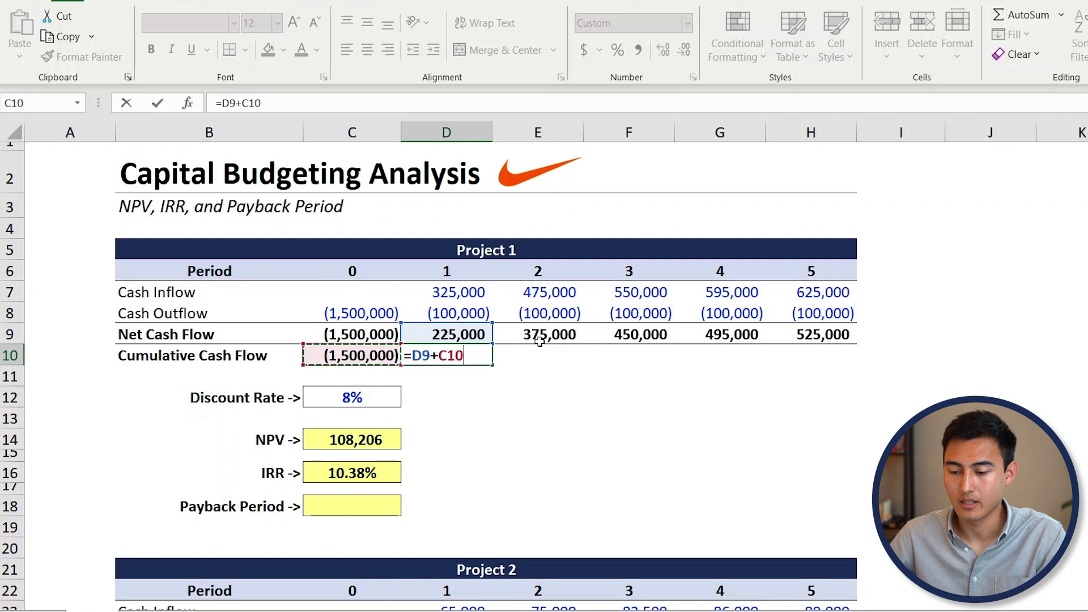
key("ctrl+Return")
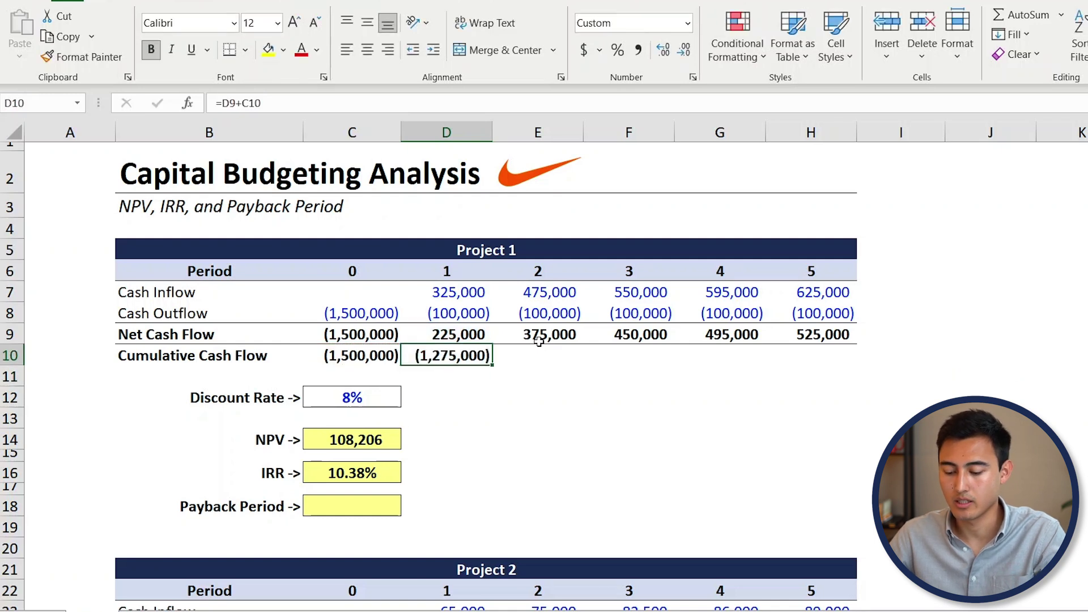
key("ctrl+c")
key("shift+Right")
key("shift+Right")
key("shift+Right")
key("shift+Right")
key("ctrl+v")
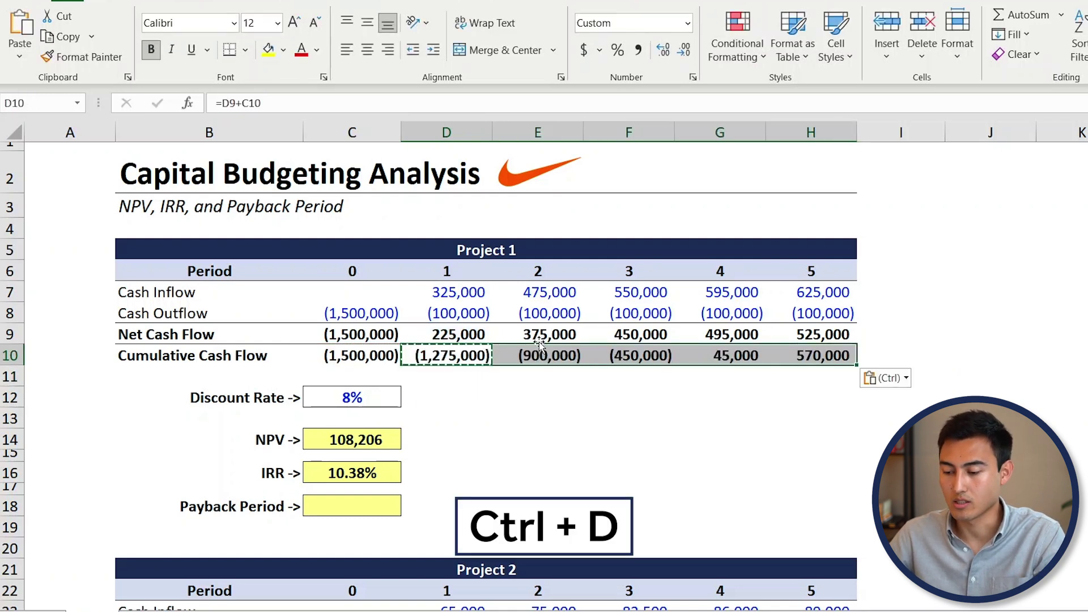
Step: Check where the cumulative total turns positive, at period 4
key("Right")
key("Right")
key("Escape")
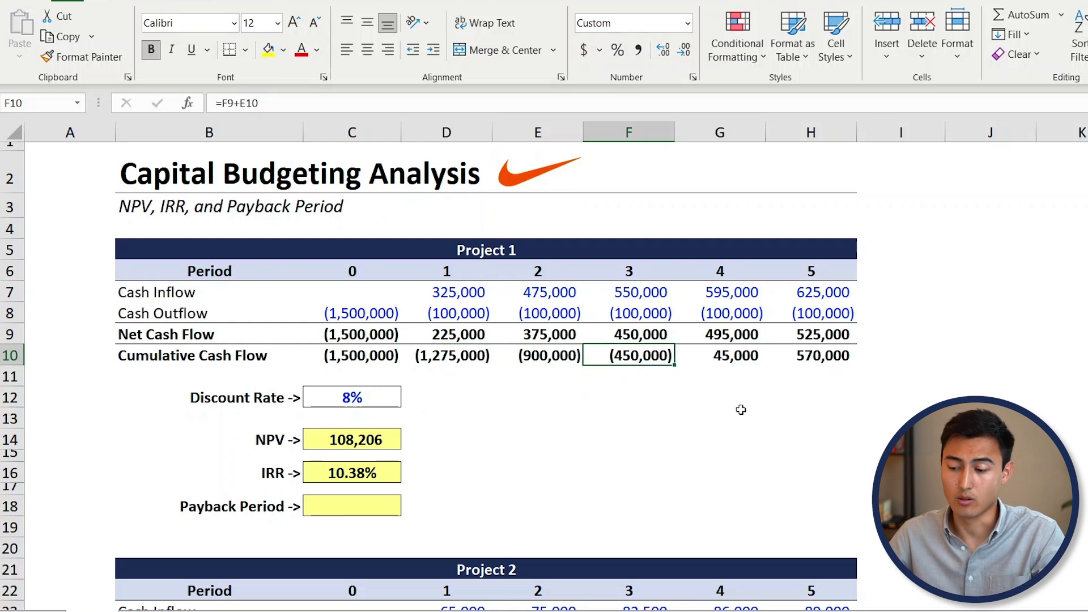
left_click_drag(670, 358, 687, 365)
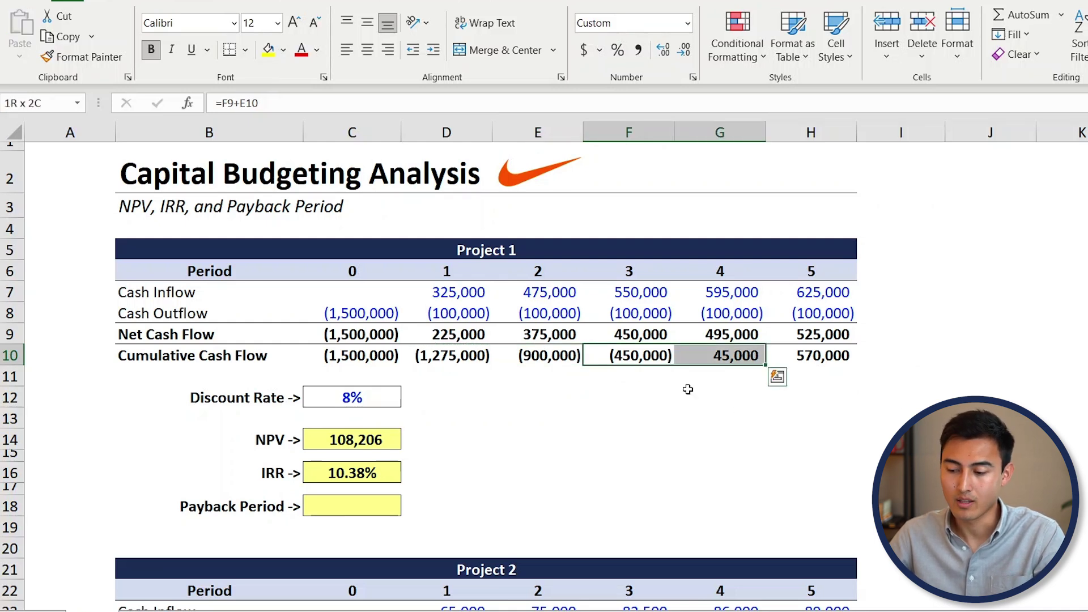
left_click(687, 369)
left_click(592, 368)
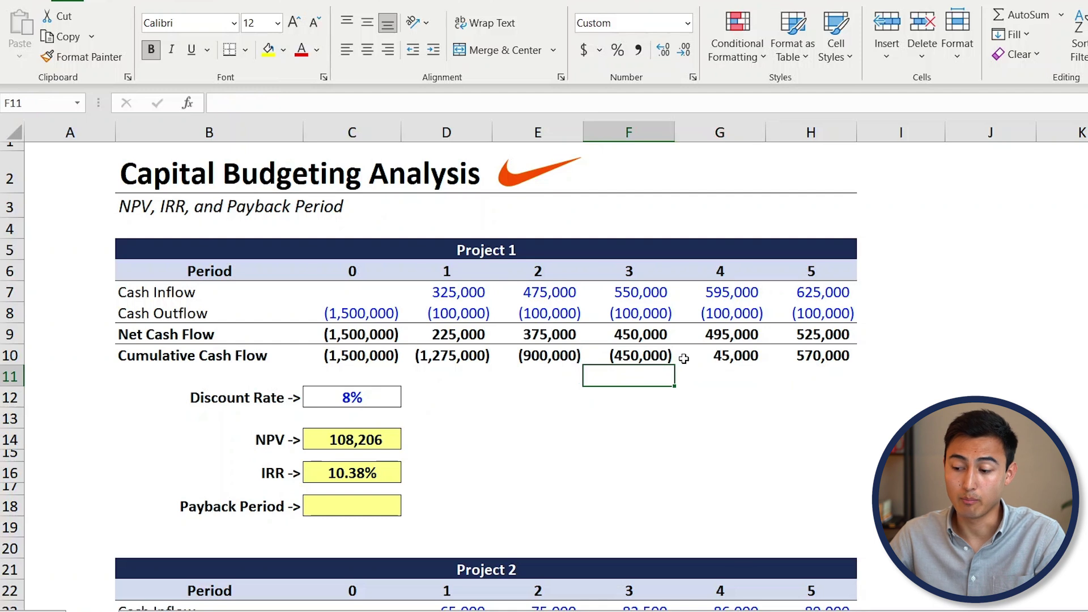
left_click(711, 358)
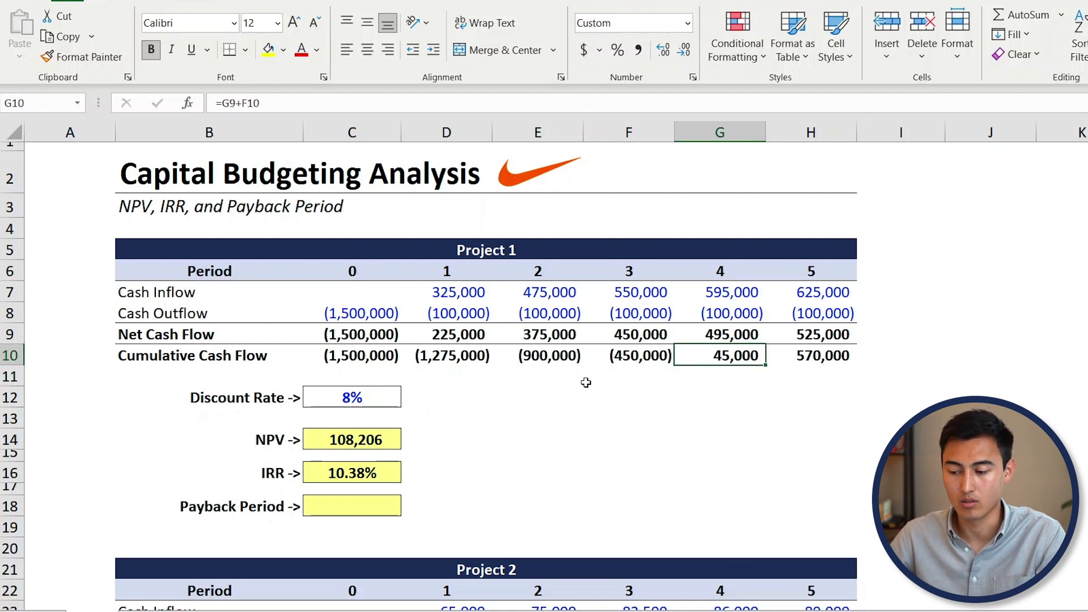
left_click(332, 501)
Step: Enter =3+ABS(F10/G9) in C18, giving Project 1 a payback period of 3.91
type("=3+")
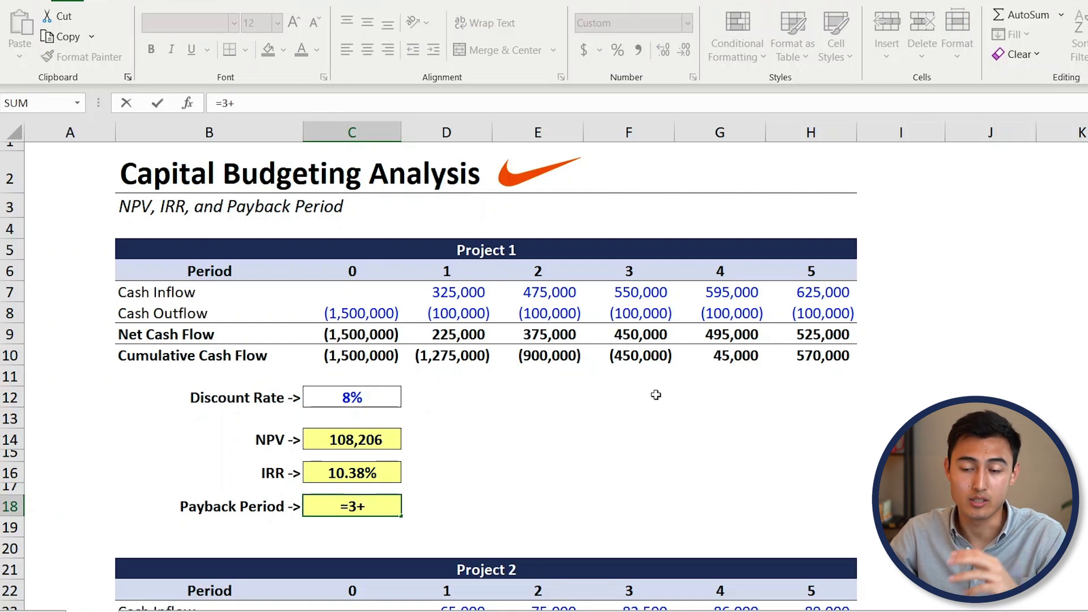
type("abs")
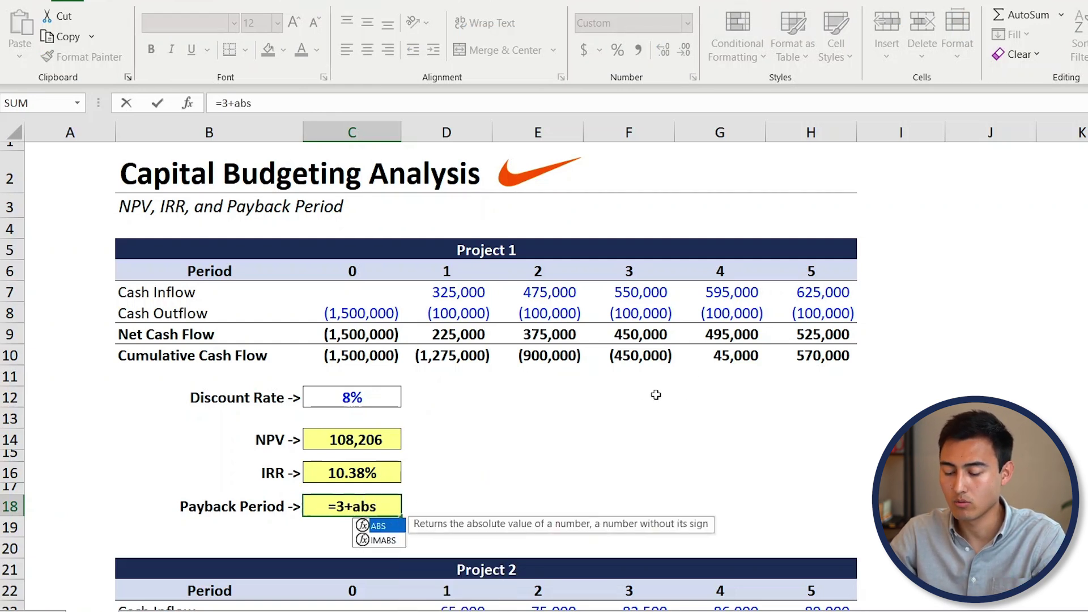
key("Tab")
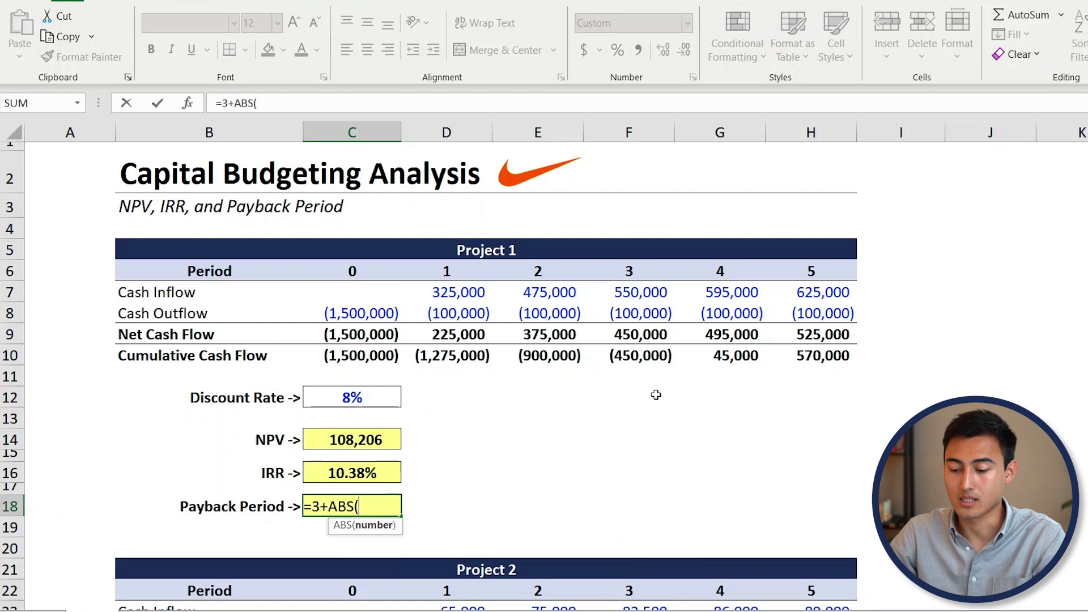
left_click(629, 352)
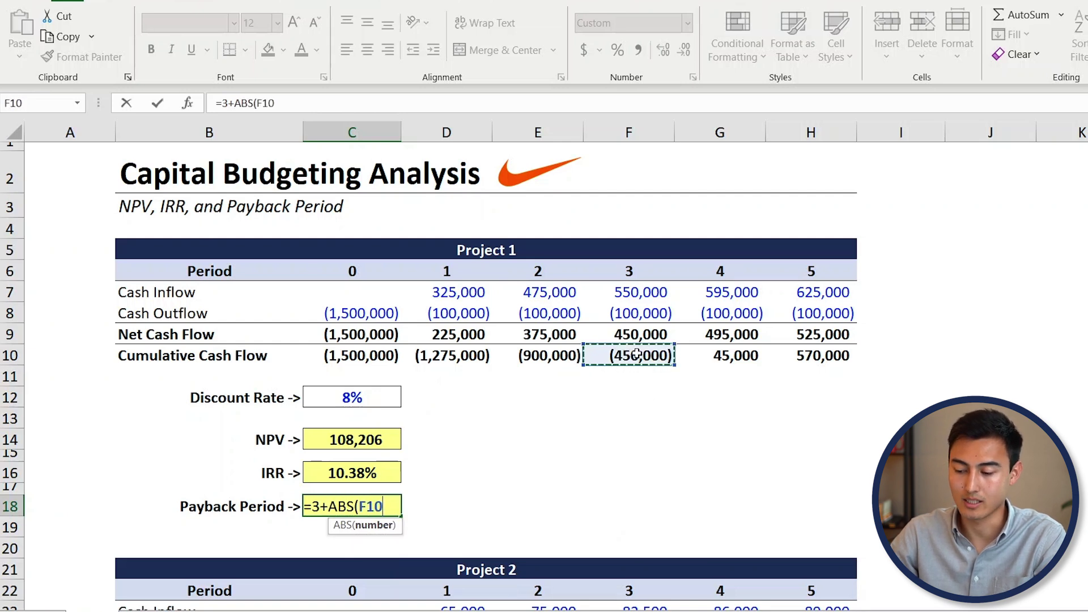
type("/")
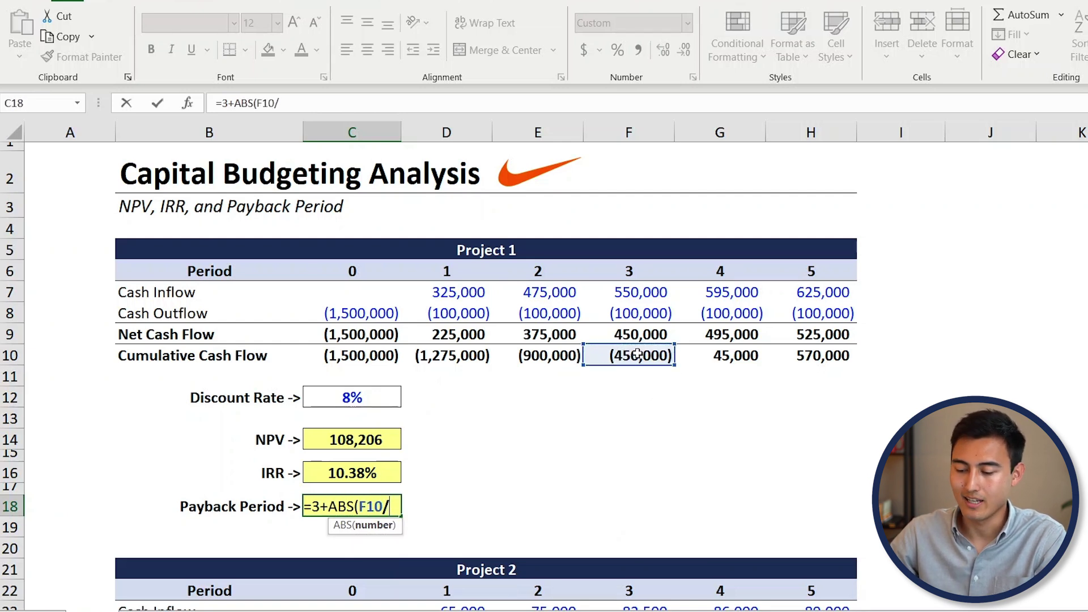
left_click(725, 339)
type(")")
key("ctrl+Return")
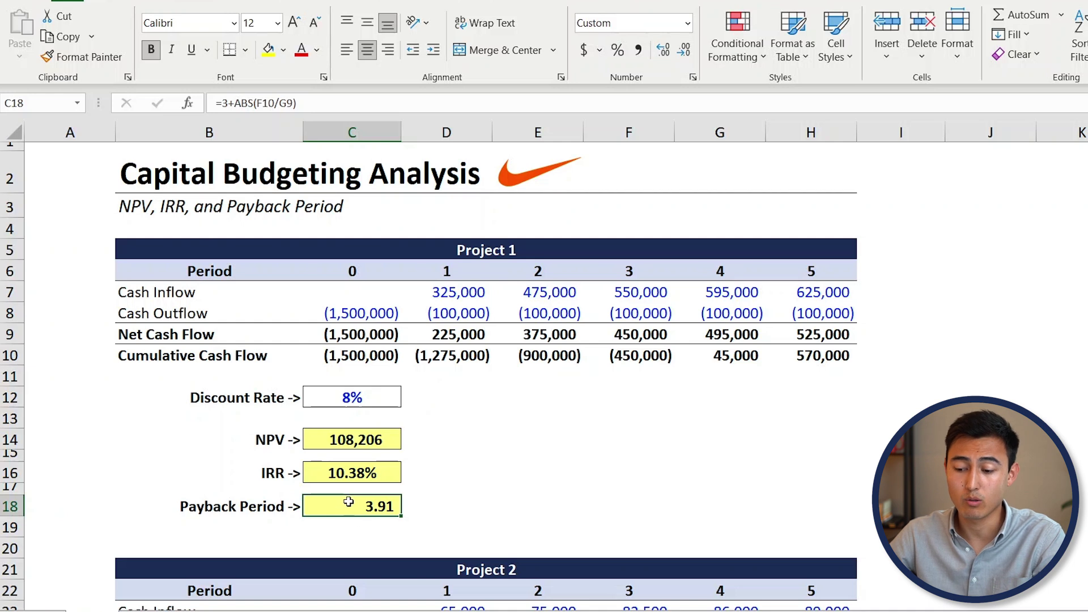
Step: Apply the custom number format #.## "years" so the payback cell reads 3.91 years
key("ctrl+1")
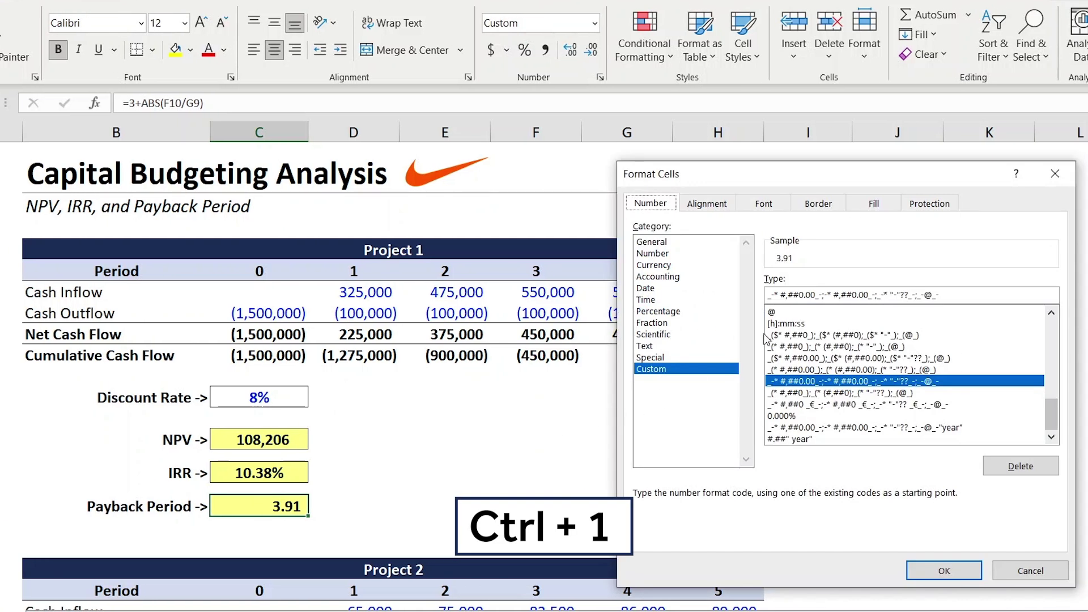
left_click(827, 295)
key("ctrl+a")
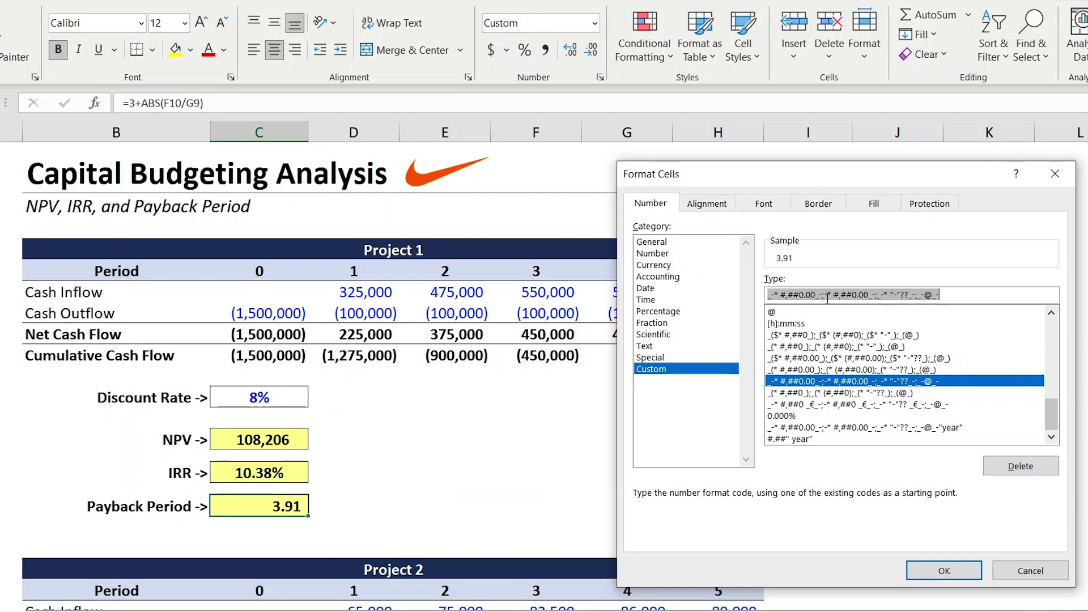
type("#.##\" years")
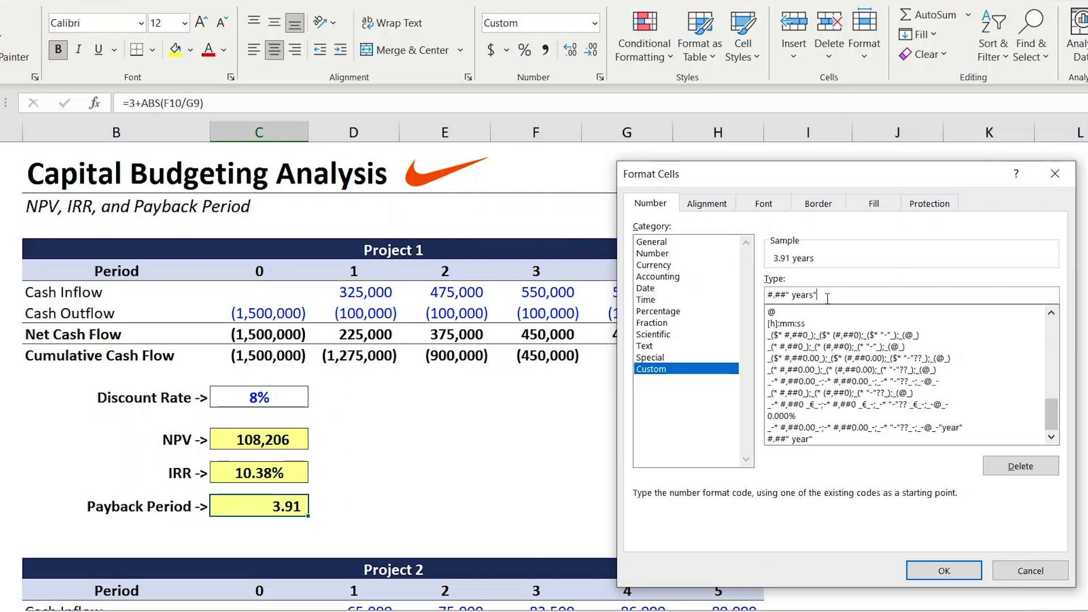
key("Return")
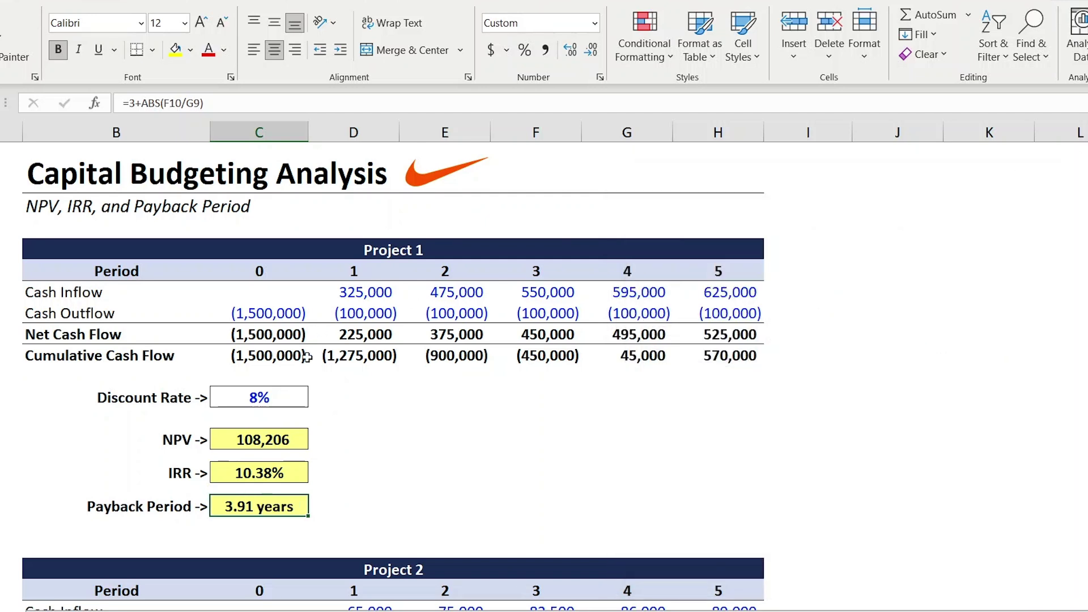
Step: Copy Project 1's cumulative cash flow formulas in C10:H10
key("ctrl+Home")
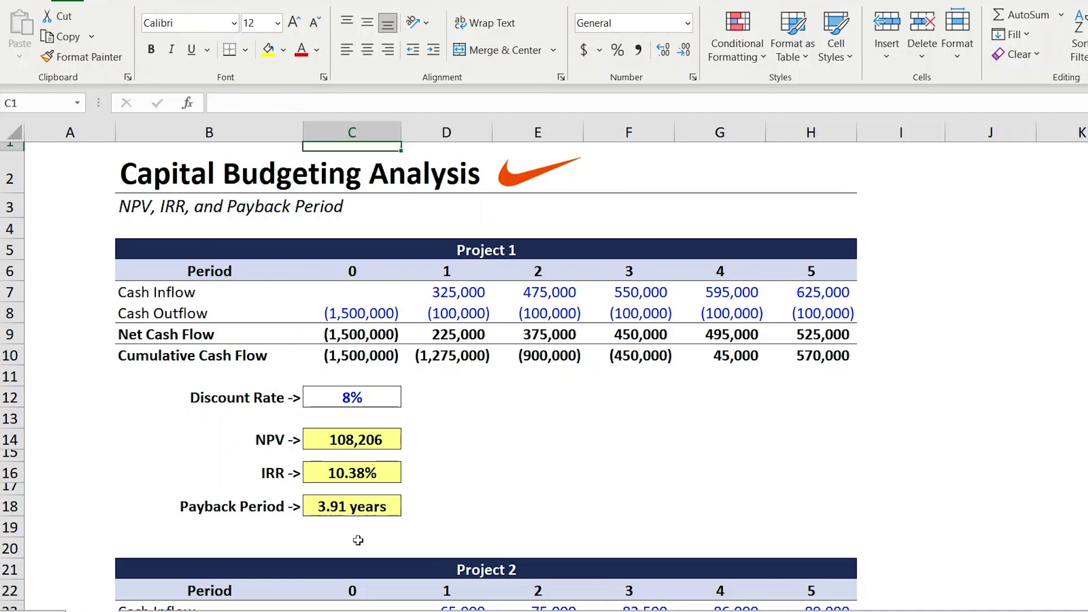
key("Down")
key("Down")
key("Down")
key("Down")
key("Down")
key("Down")
key("Down")
key("Down")
key("Down")
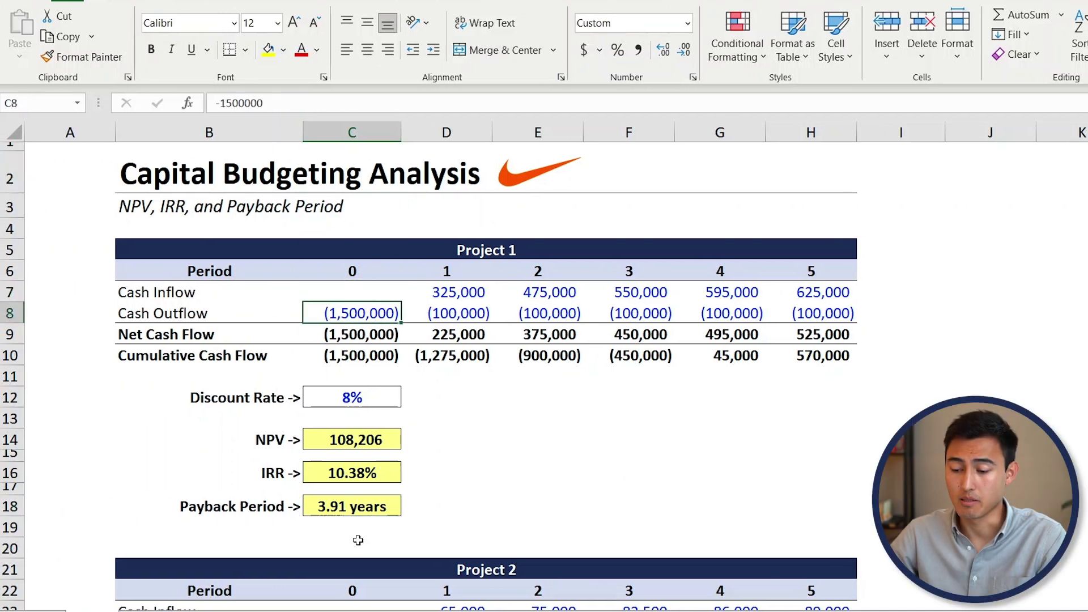
key("ctrl+shift+Right")
key("ctrl+c")
key("Down")
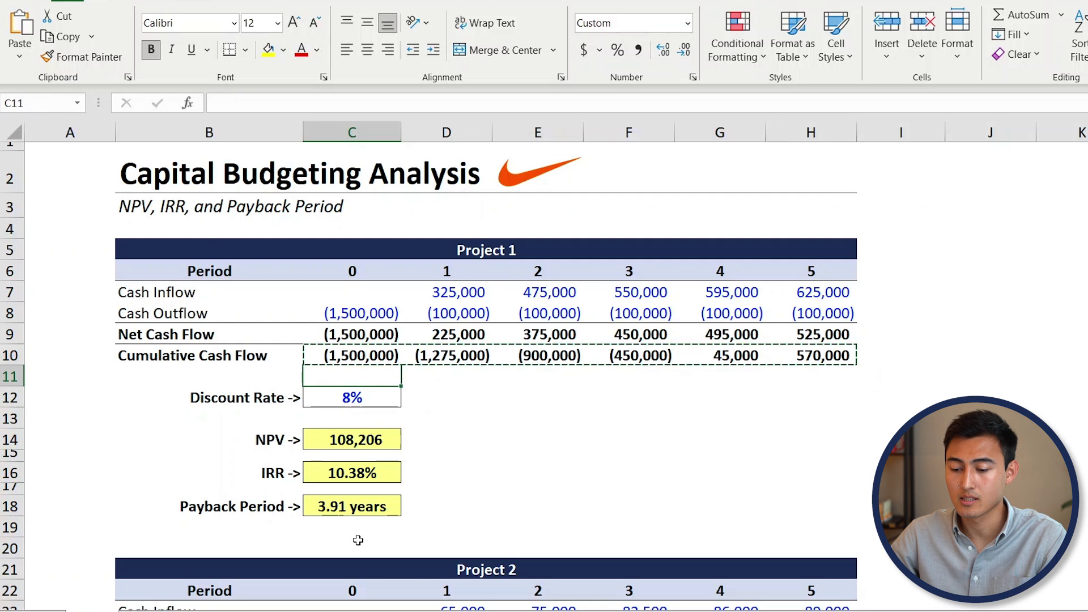
Step: Paste them at C26 and confirm E26 holds =E25+D26, ending at 97,500
left_click(358, 540)
key("Down")
key("Down")
key("Down")
key("Down")
key("Down")
key("Down")
key("Down")
key("Up")
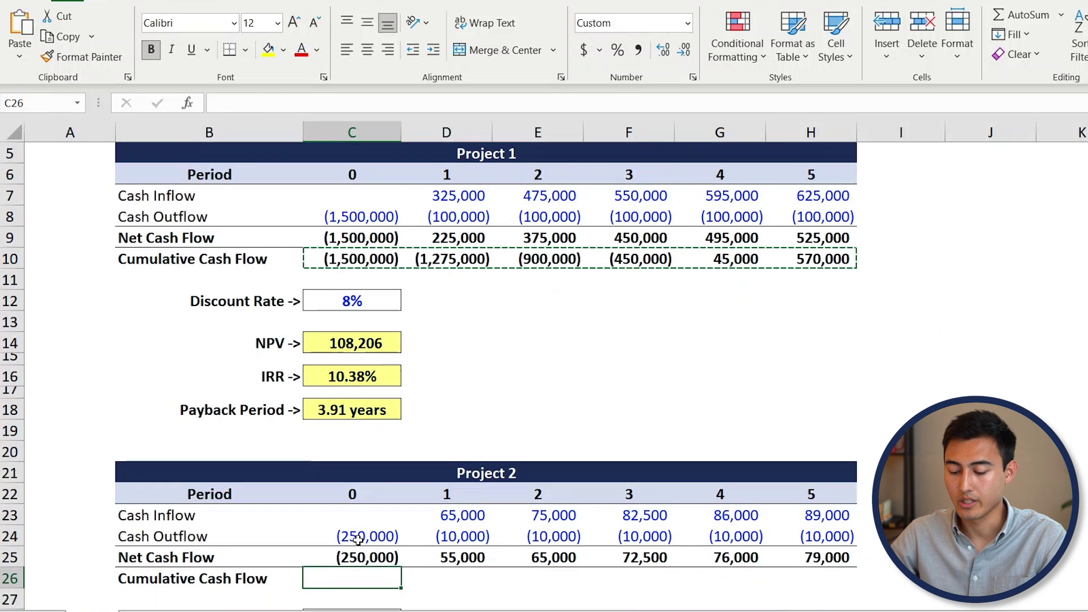
key("ctrl+v")
key("Right")
key("Right")
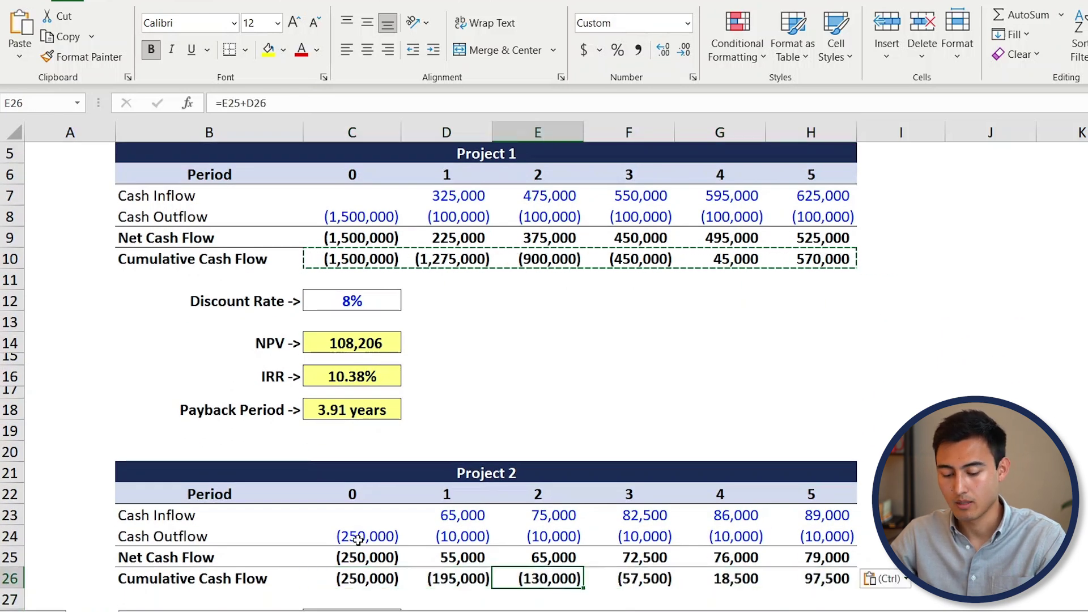
key("F2")
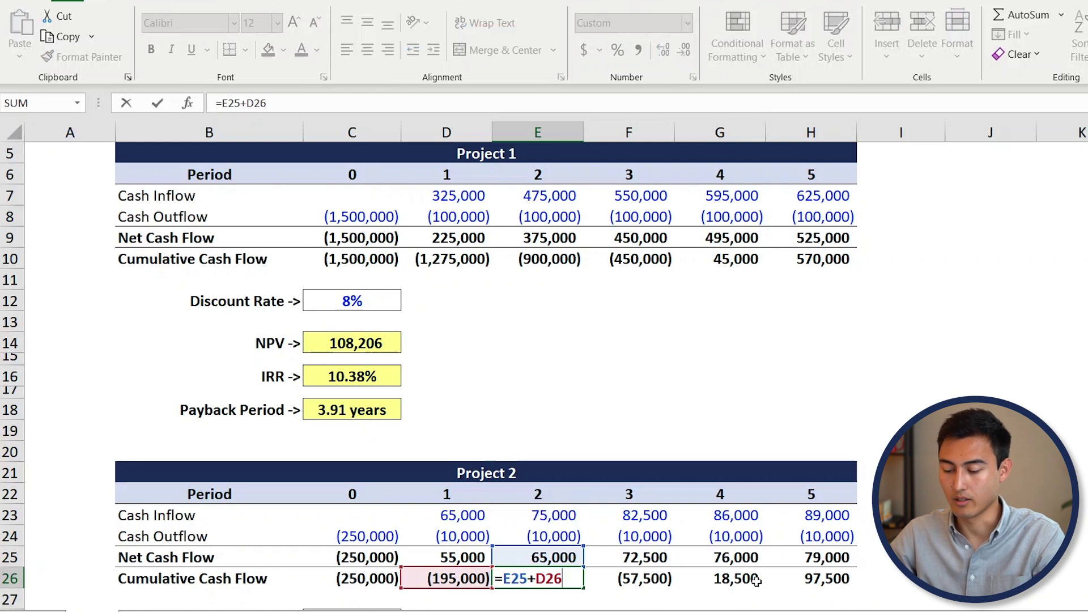
key("Return")
key("Down")
key("Down")
key("Down")
key("Down")
key("Down")
key("Down")
key("Down")
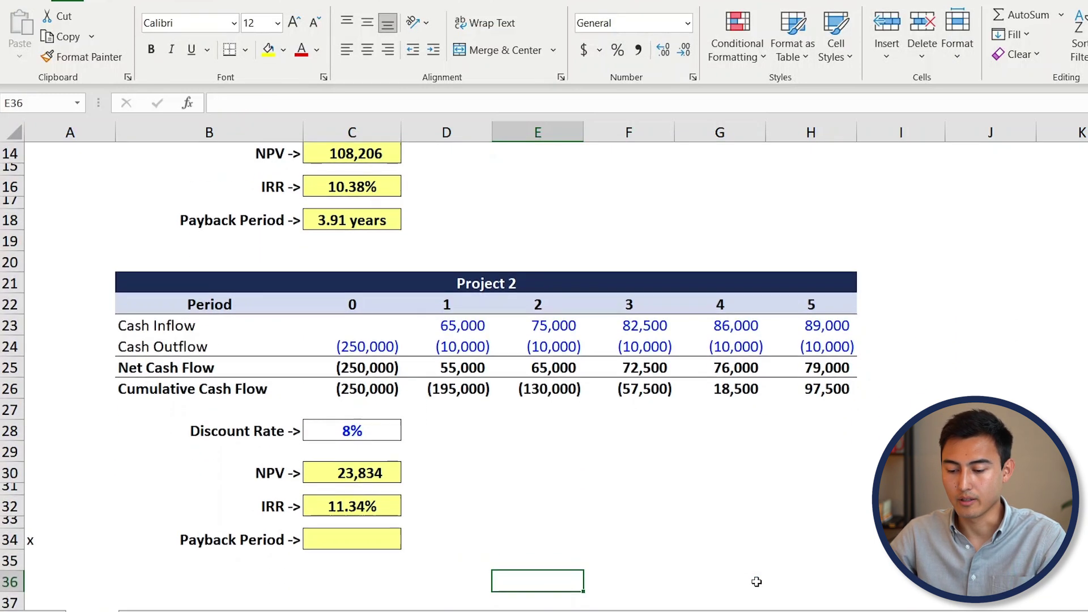
Step: Copy the payback formula from C18 into C34, giving Project 2 3.76 years via =3+ABS(F26/G25)
key("Left")
key("Left")
key("Up")
key("Up")
key("Up")
key("Up")
key("Up")
key("Up")
key("Up")
key("Up")
key("Up")
key("Up")
key("Up")
key("Up")
key("Up")
key("Up")
key("Up")
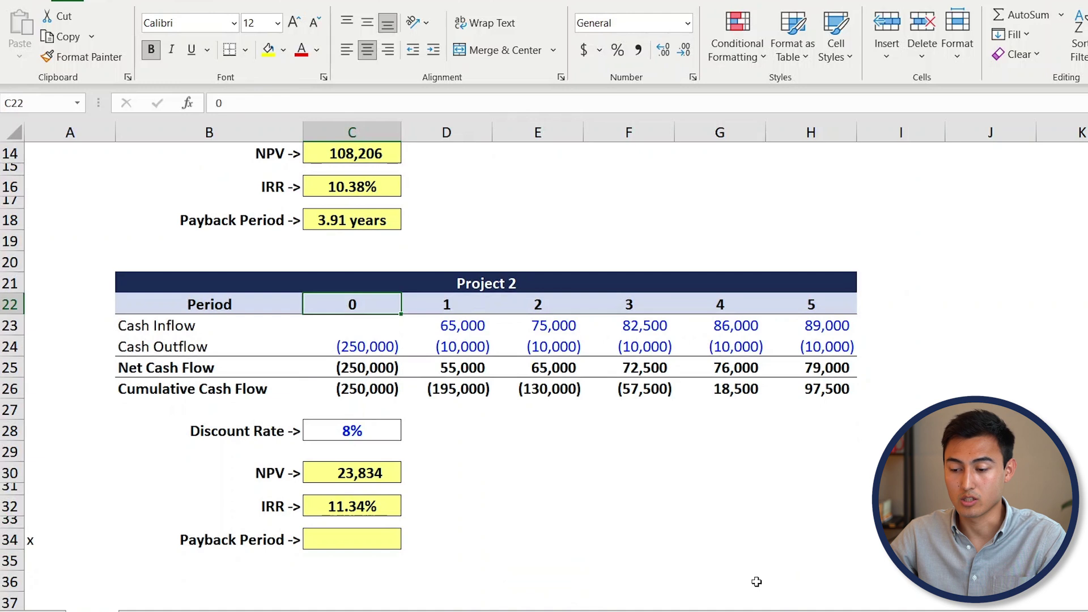
key("Up")
key("ctrl+c")
key("Down")
key("Down")
key("Down")
key("Down")
key("Down")
key("Down")
key("Down")
key("Down")
key("Down")
key("Down")
key("Down")
key("Down")
key("Down")
key("Down")
key("Down")
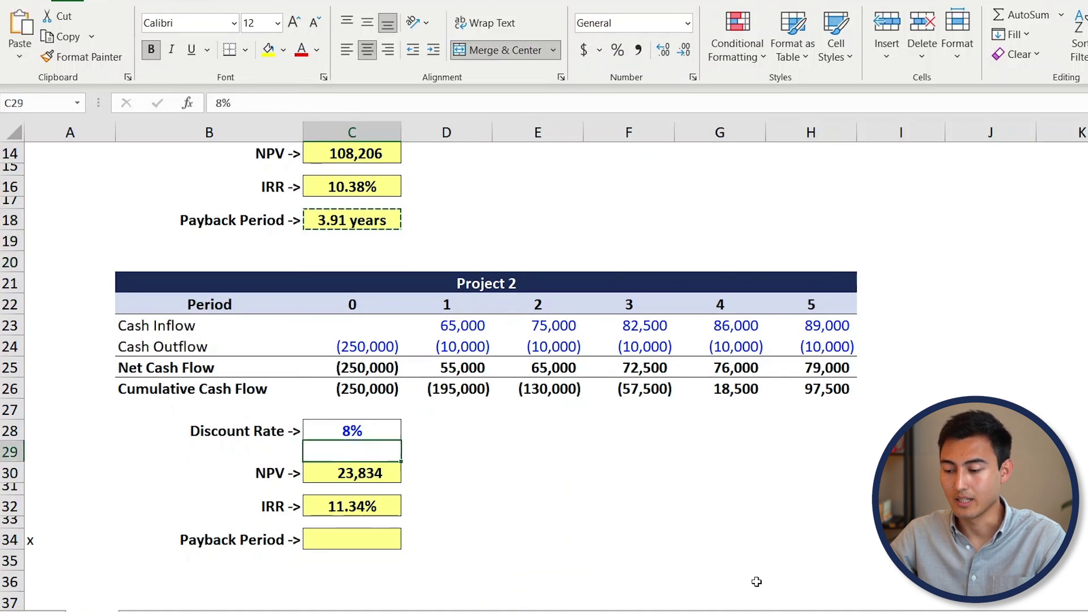
key("Down")
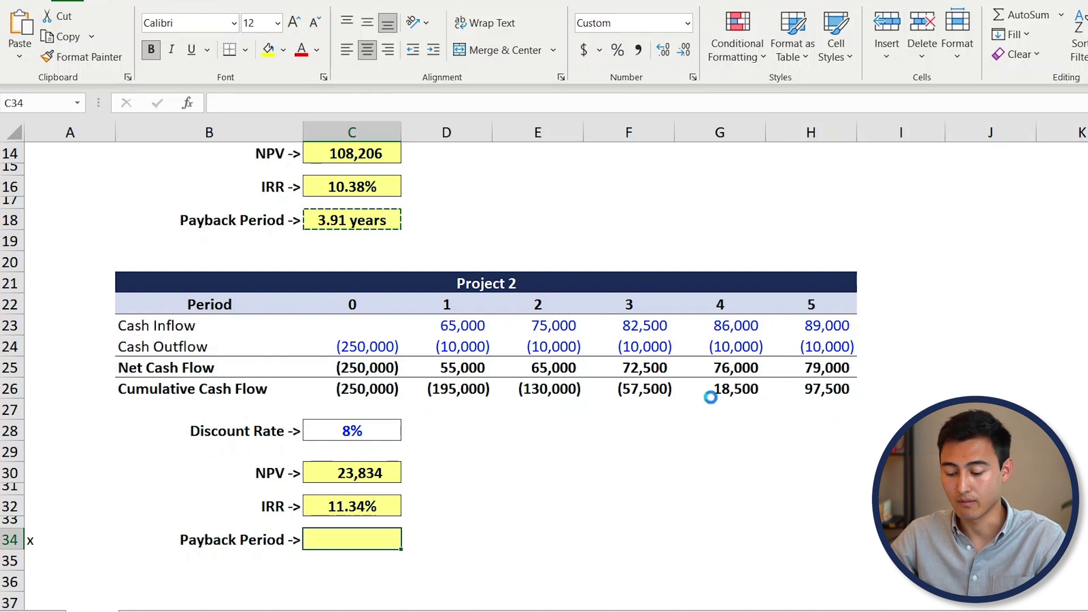
key("ctrl+v")
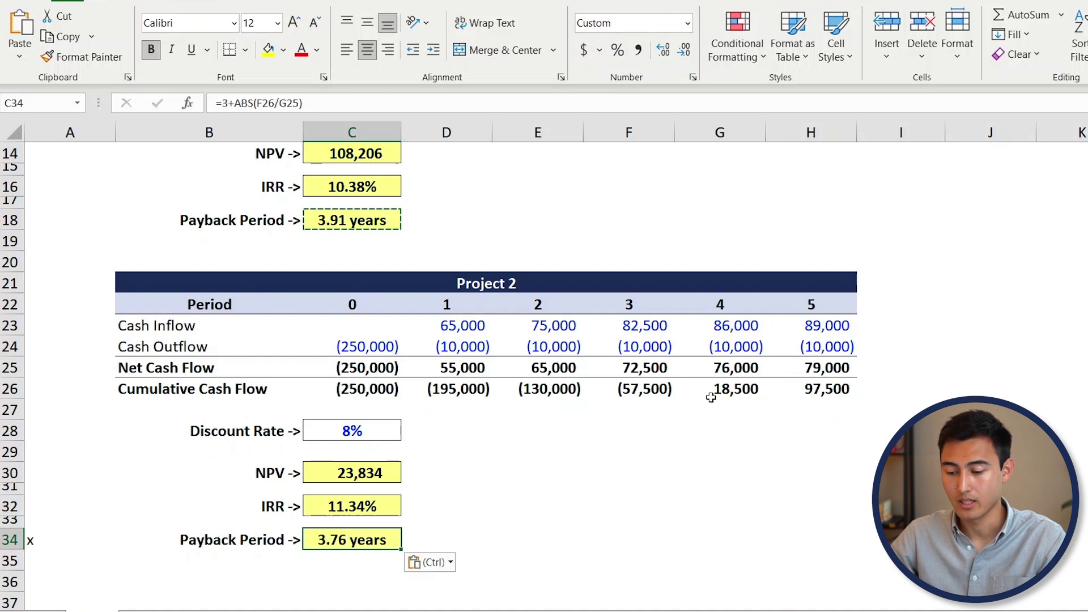
double_click(359, 538)
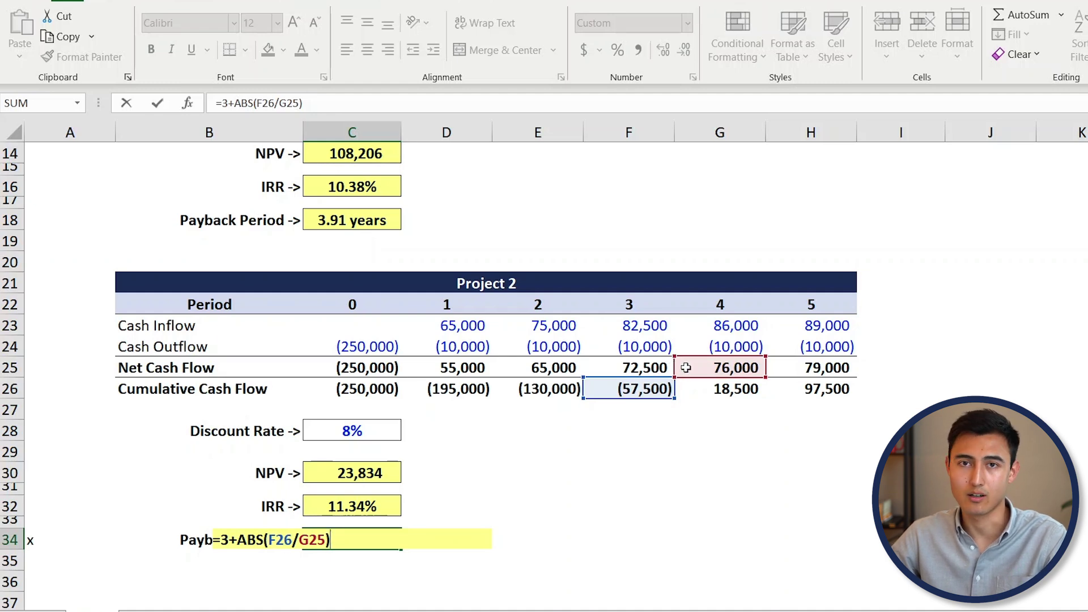
key("ctrl+Return")
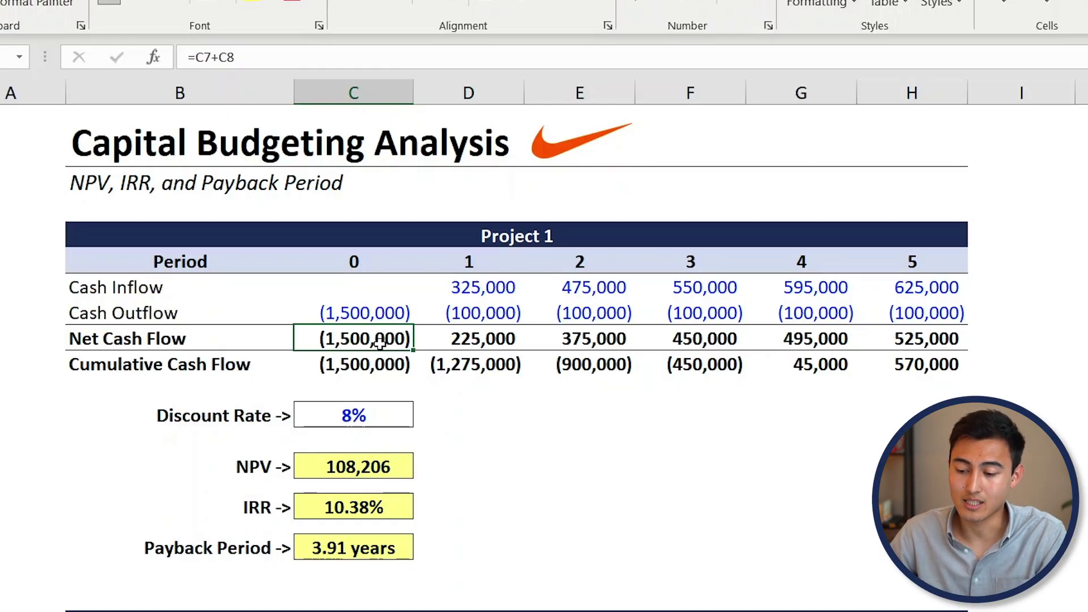
key("ctrl+shift+Right")
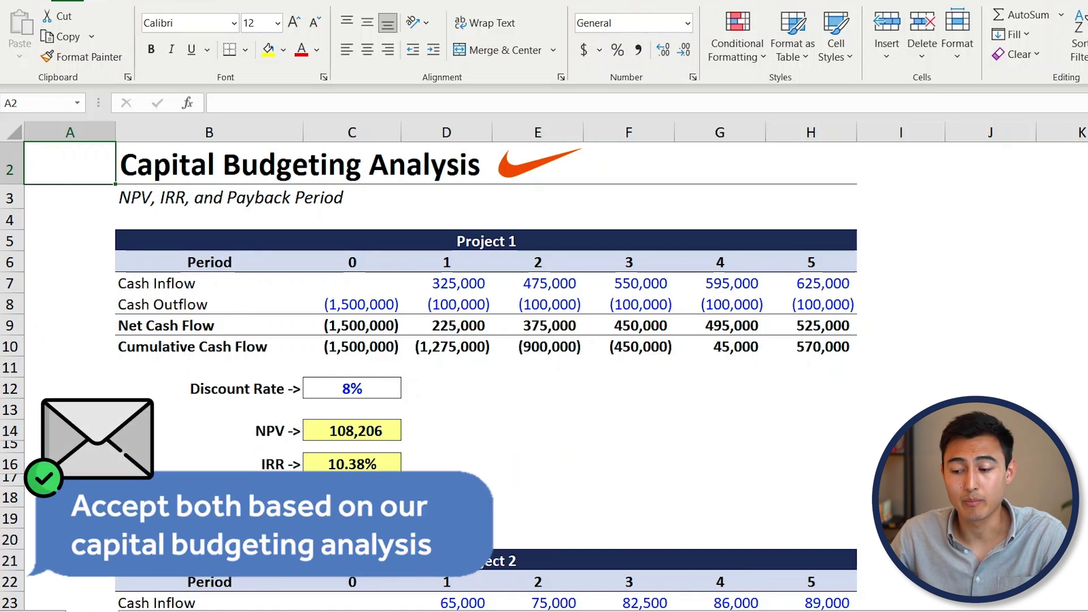
key("ctrl+Down")
key("ctrl+Home")
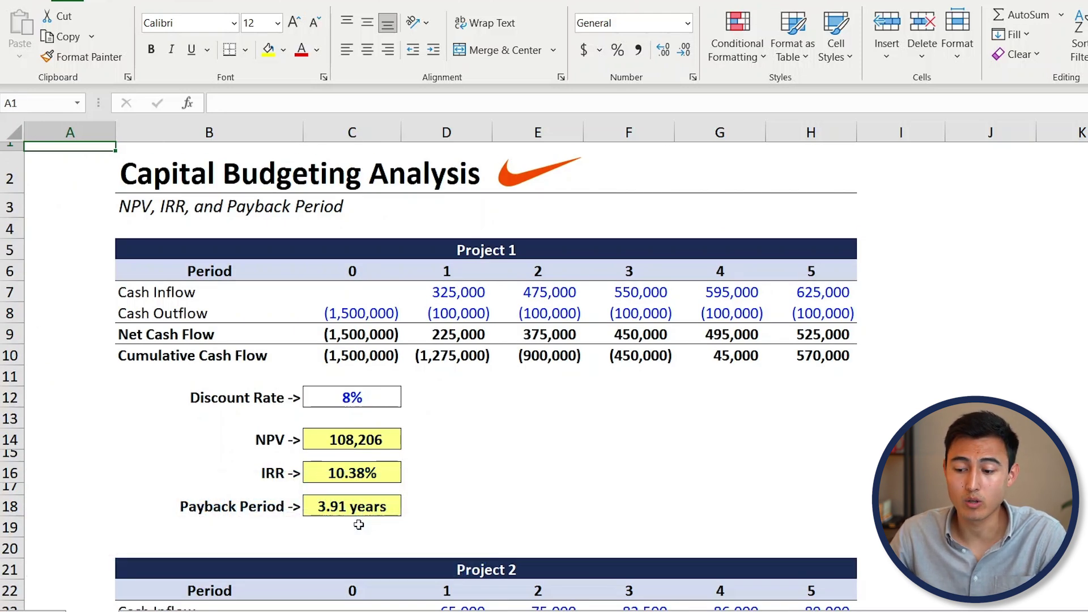
key("ctrl+Down")
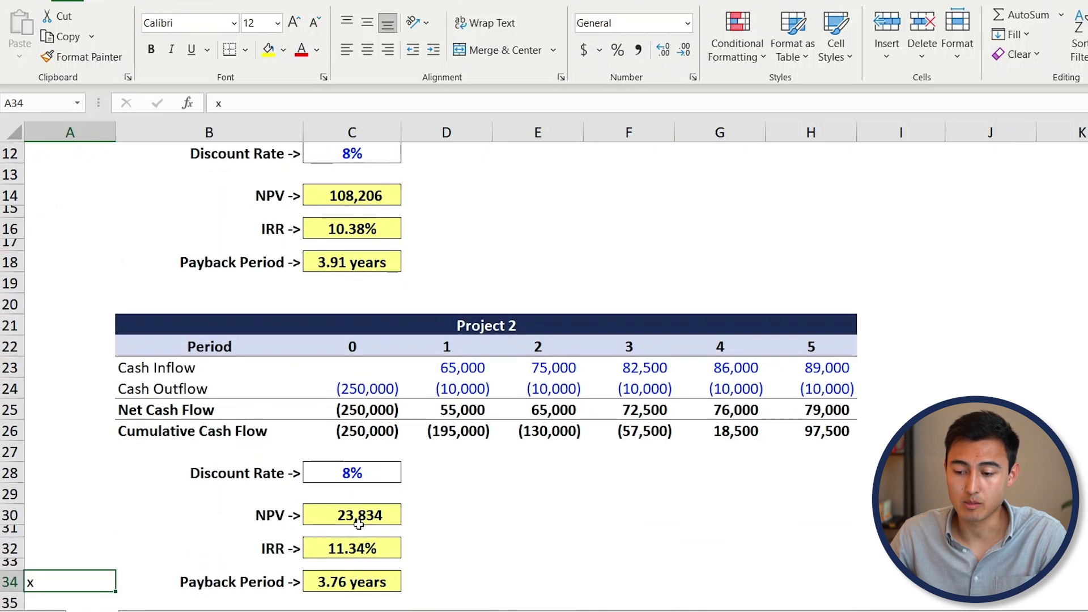
left_click(347, 195)
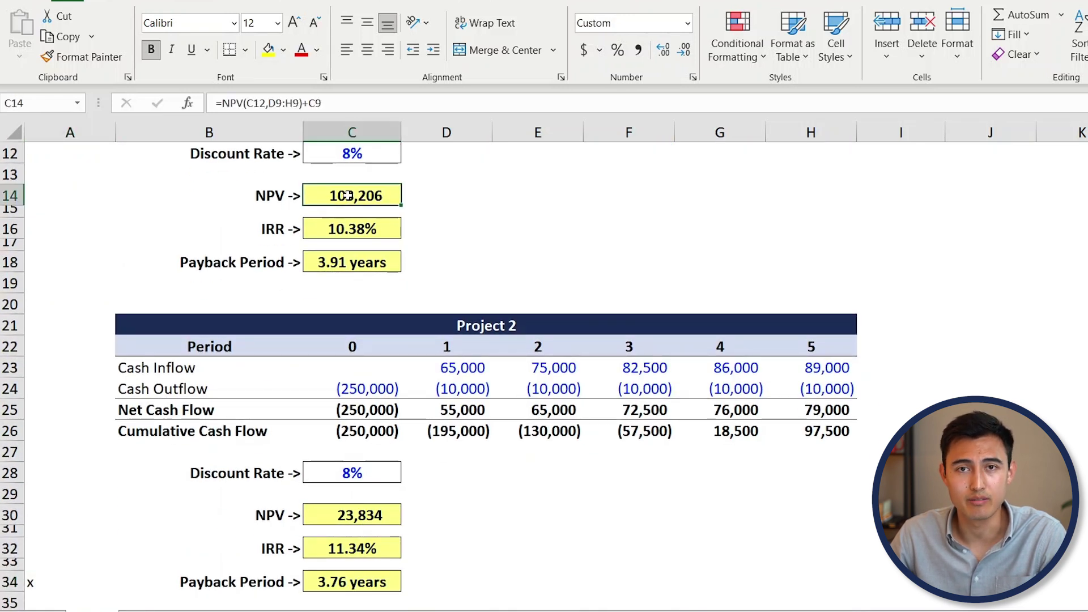